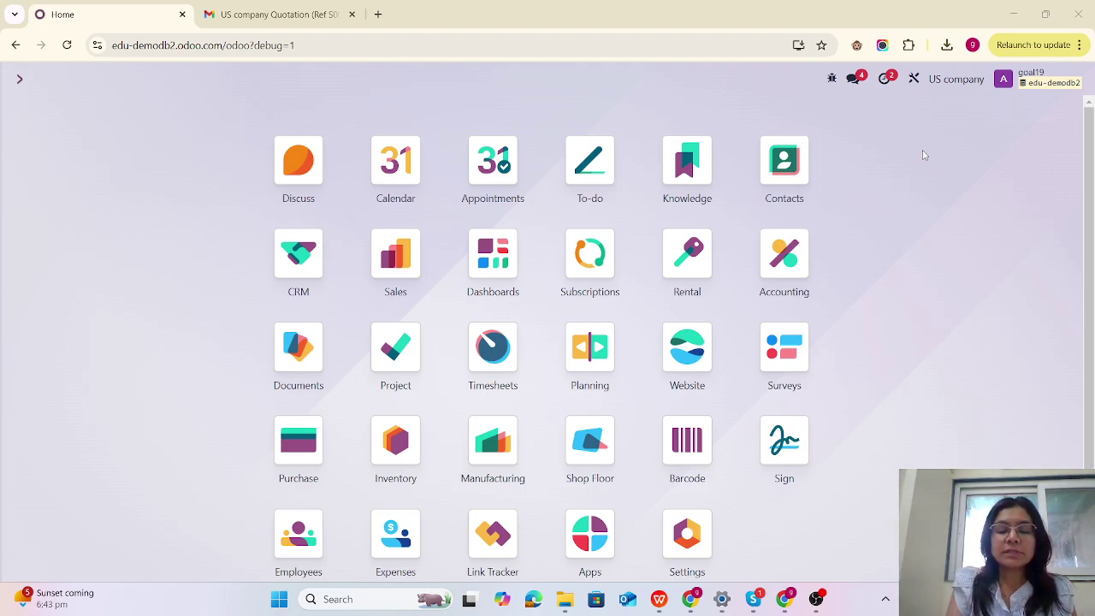
- Find and open the Outgoing Mail Servers list in the technical email settings
left_click(313, 47)
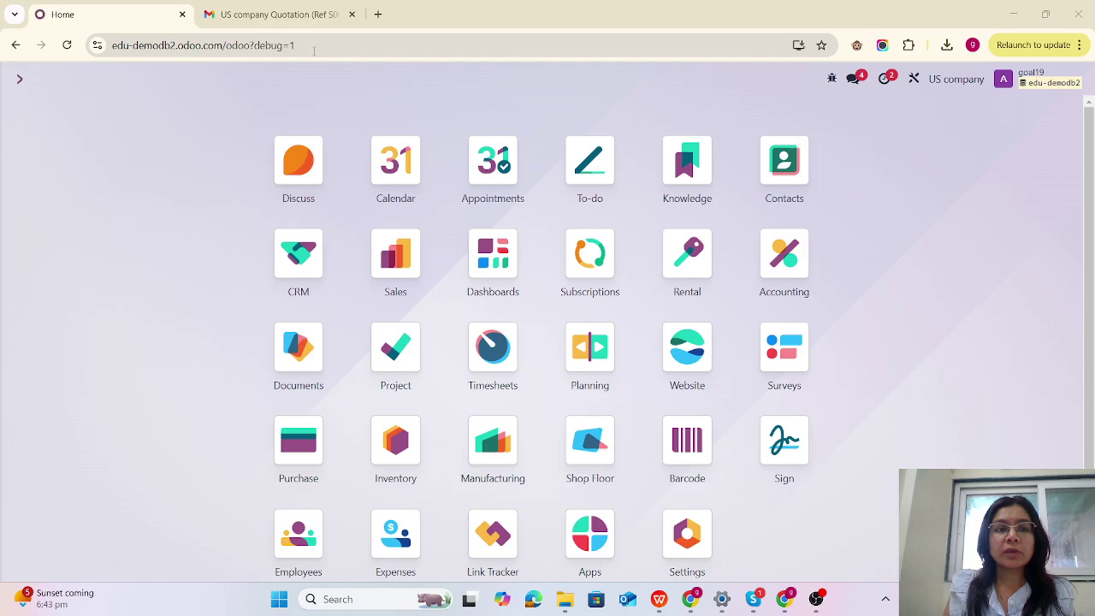
key("Return")
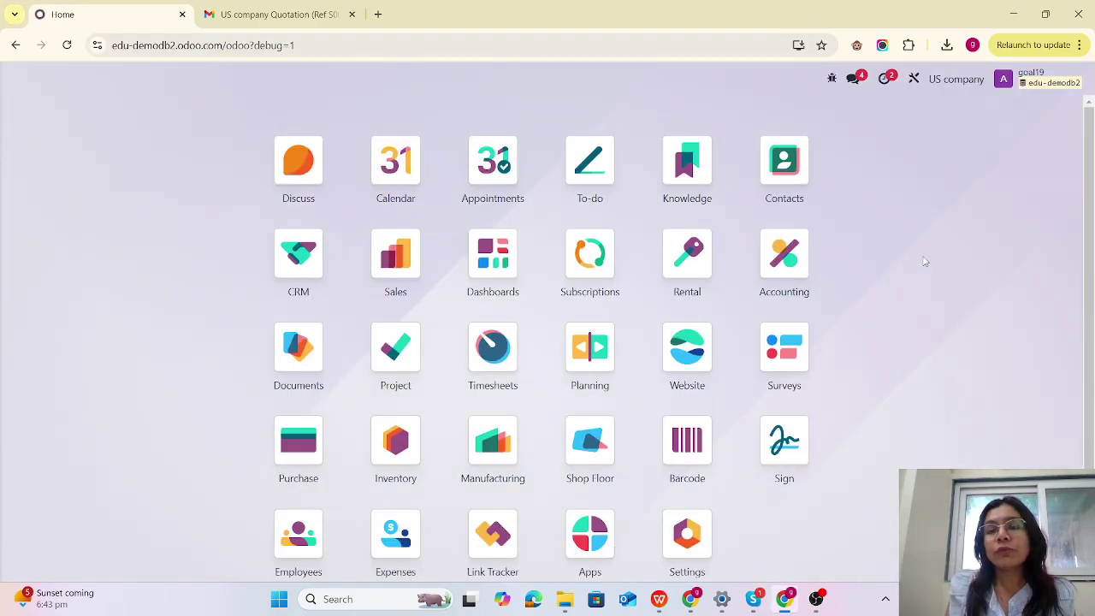
type("out")
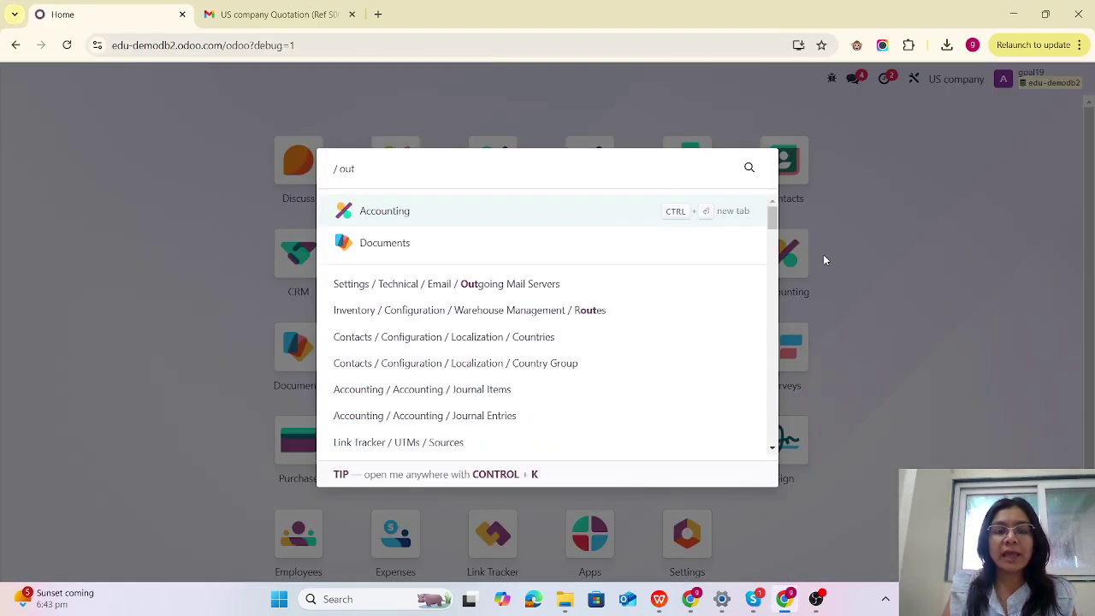
left_click(521, 286)
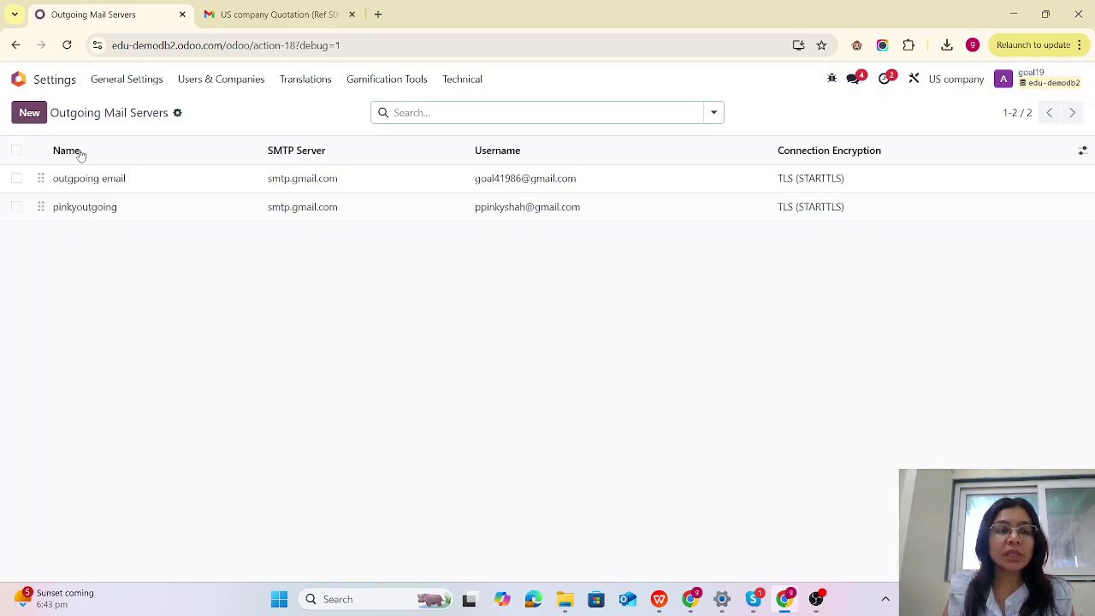
- Rename the first outgoing mail server as "outgpoing email 1", leave FROM Filtering empty, and save the record
left_click(184, 186)
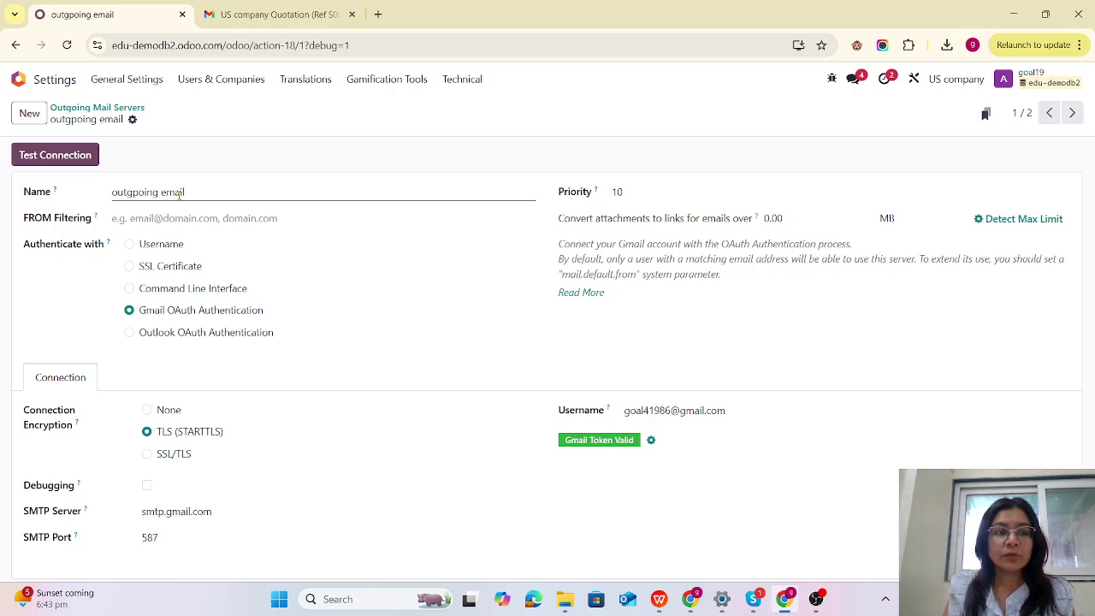
left_click(208, 192)
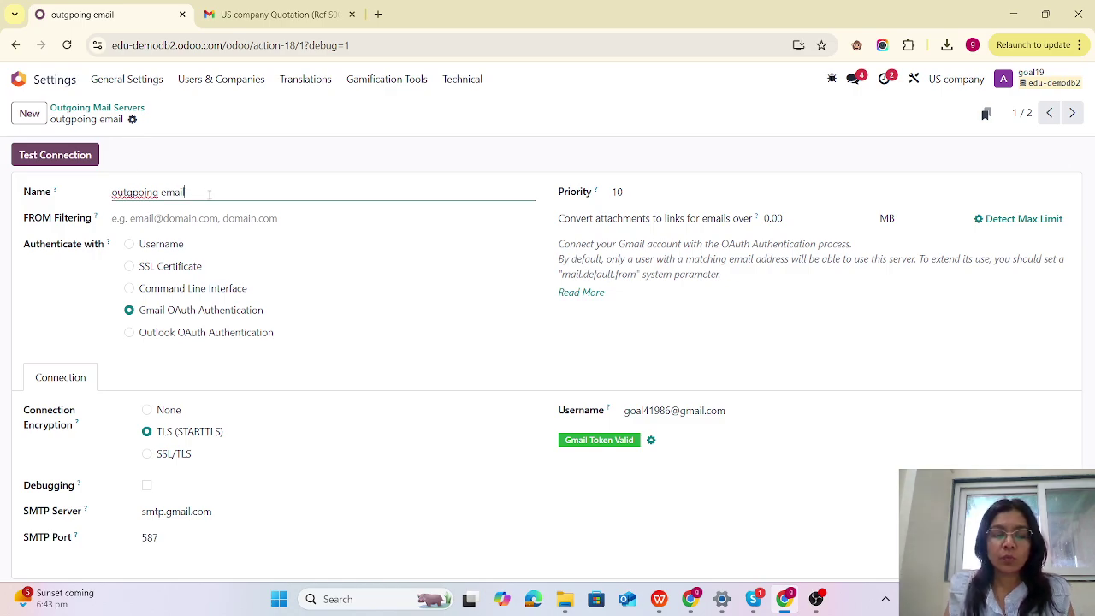
type("1")
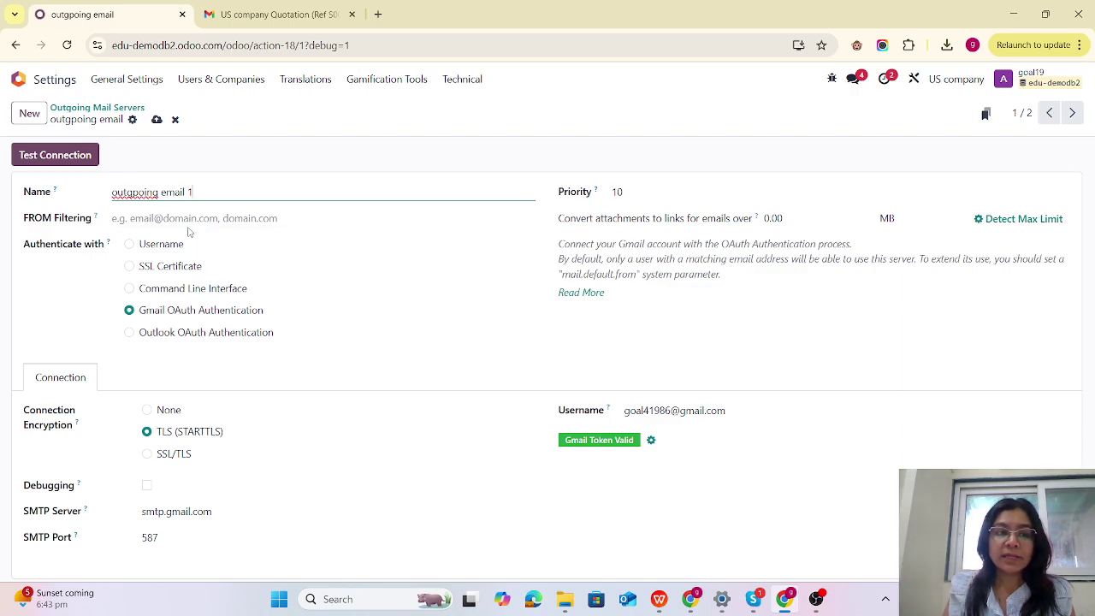
left_click(196, 219)
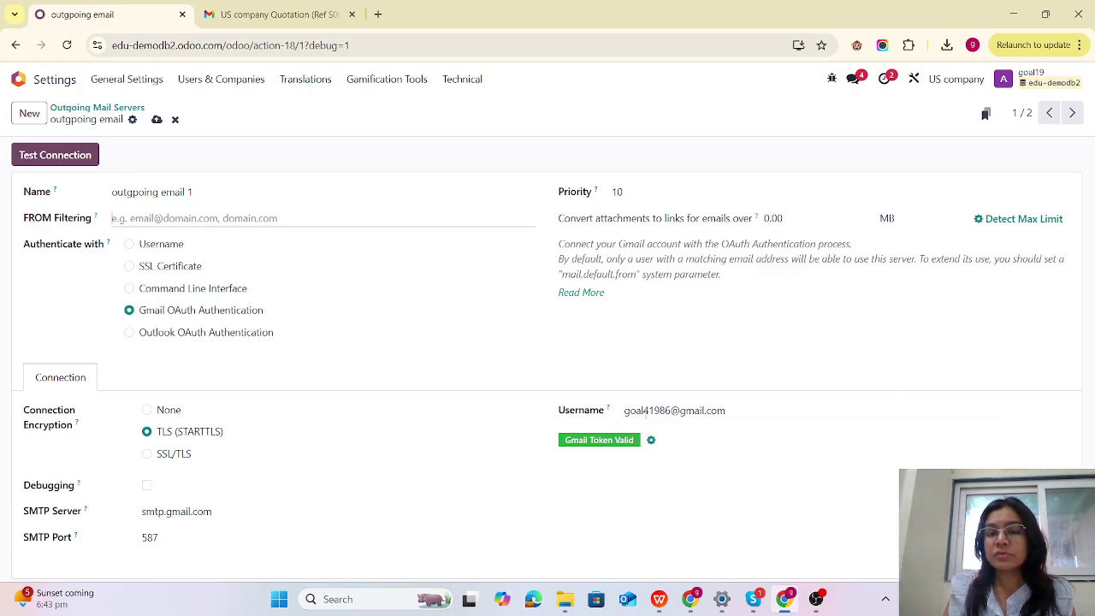
left_click(157, 121)
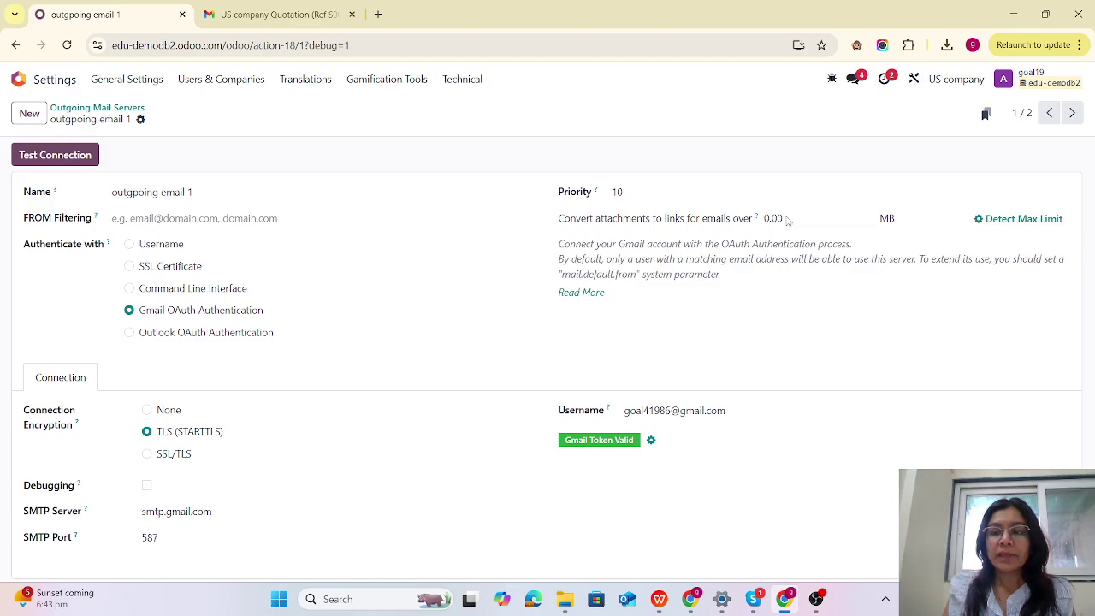
- Append 2 to the second outgoing mail server's name, clear its FROM Filtering address, and save the record
left_click(1068, 113)
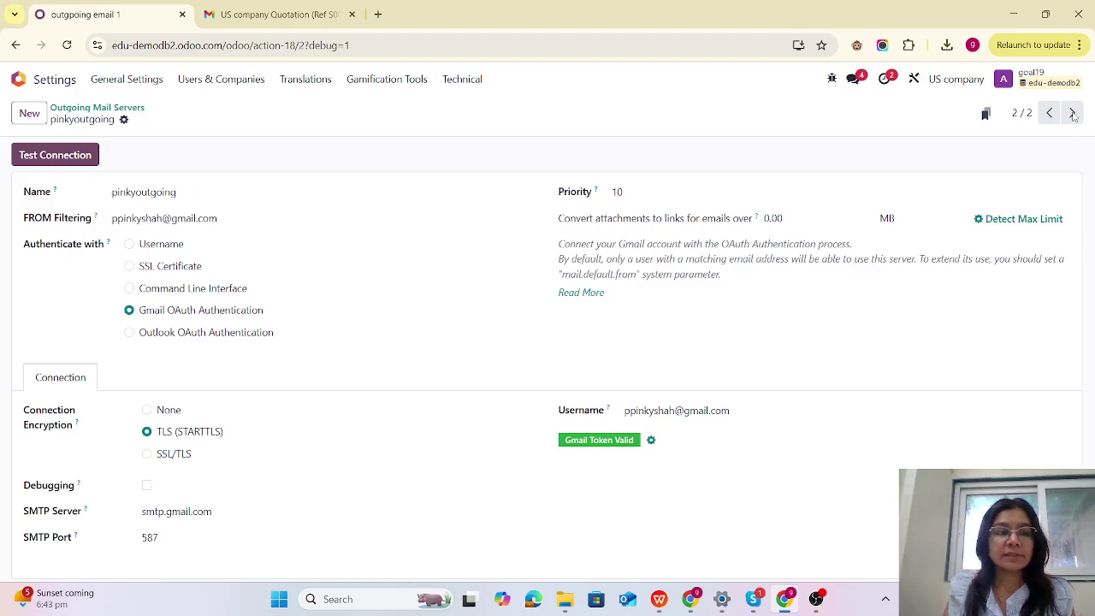
left_click(202, 192)
type("2")
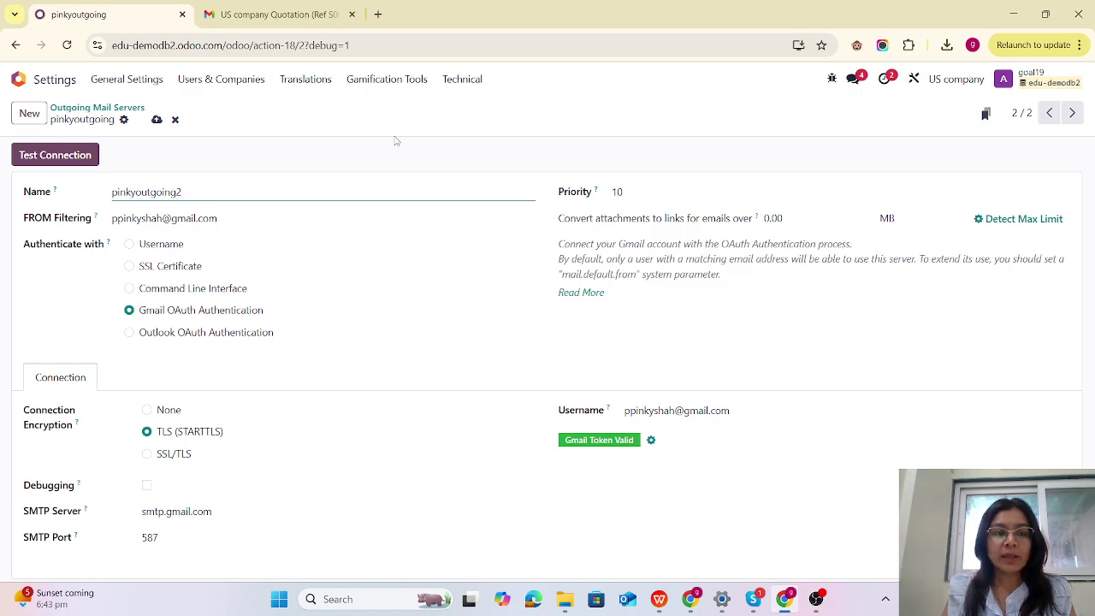
left_click_drag(224, 219, 75, 218)
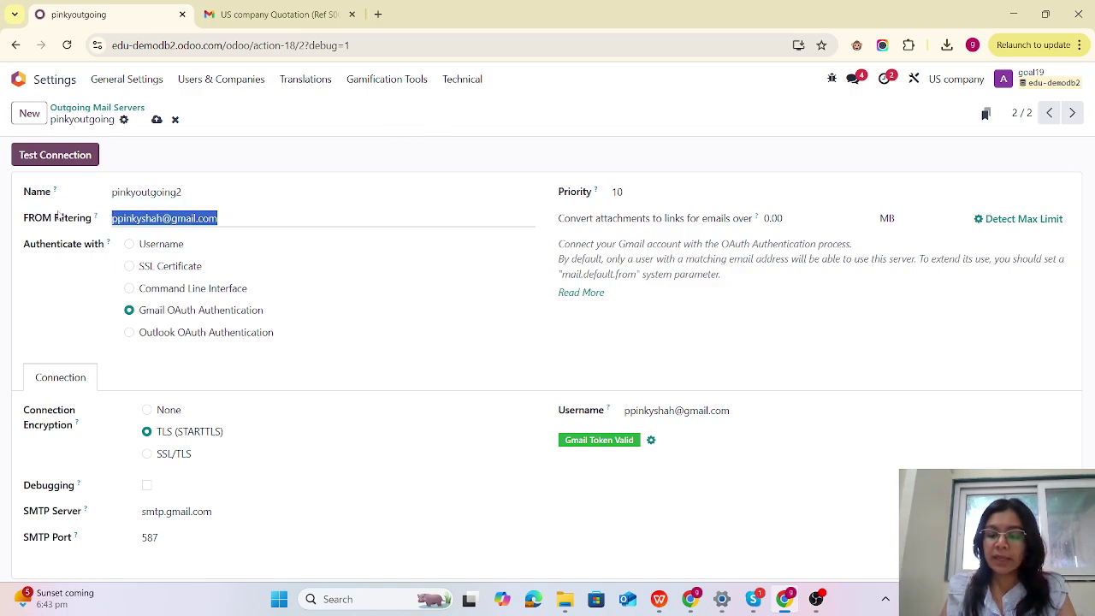
key("BackSpace")
left_click(157, 120)
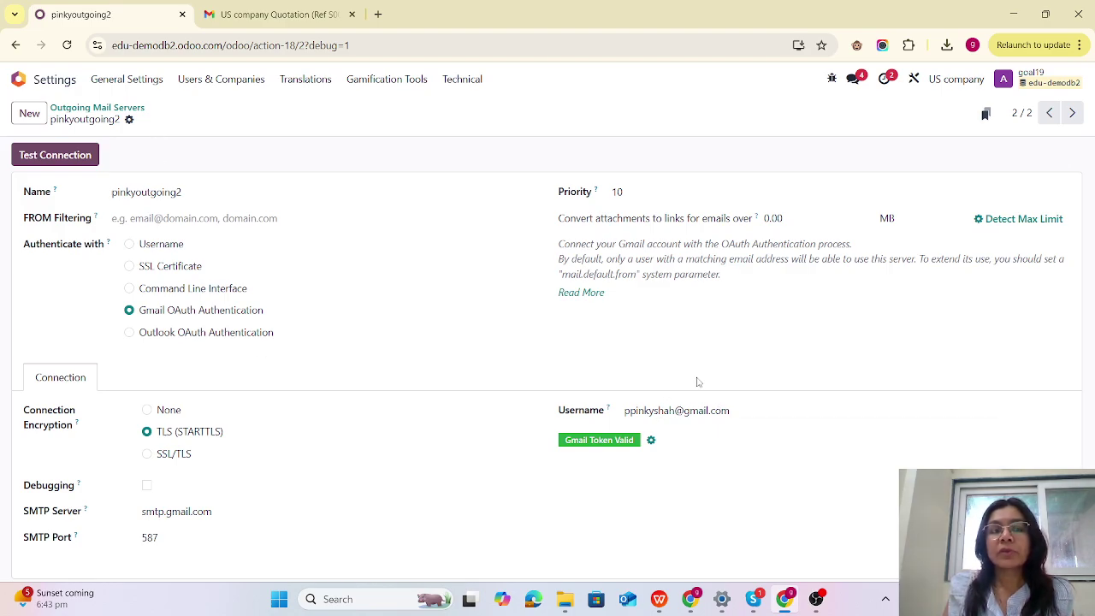
- Review both servers' usernames in the Outgoing Mail Servers list and reopen the first server's record
left_click(131, 107)
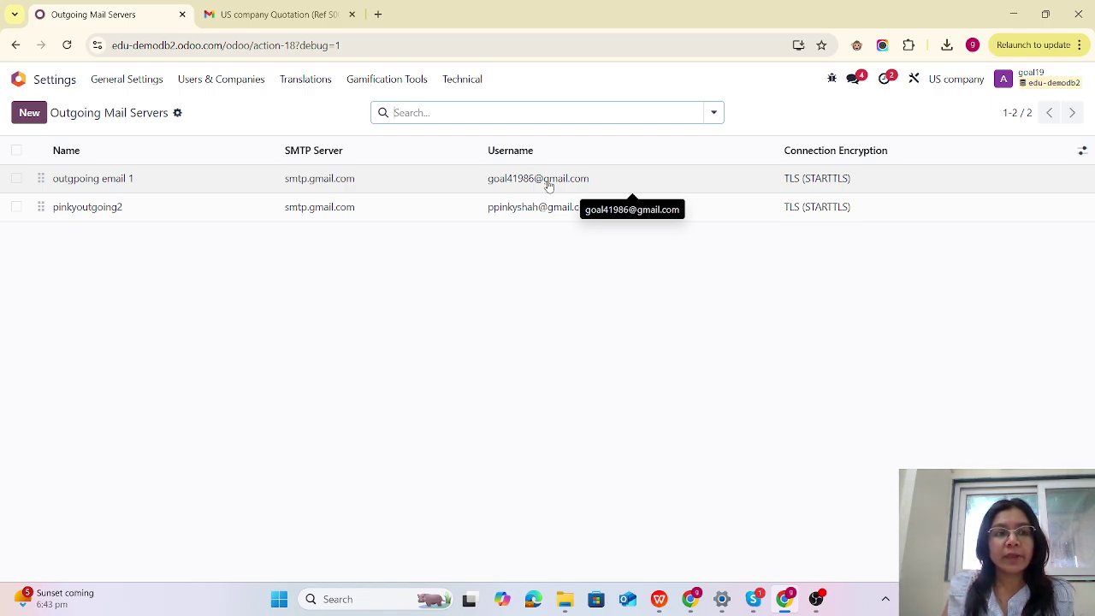
left_click(174, 180)
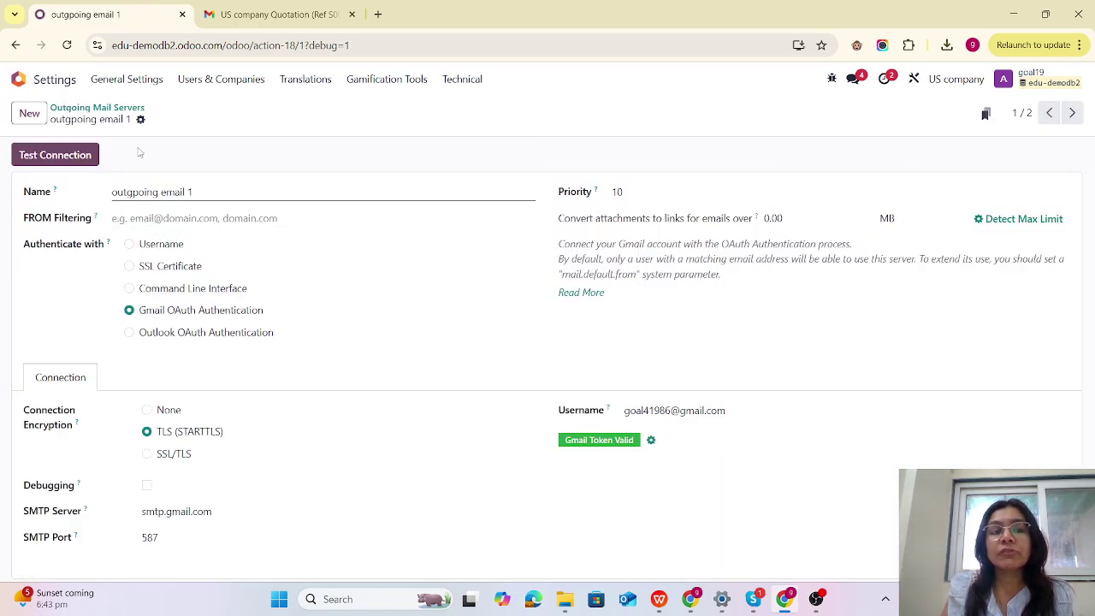
- Create a new quotation in the Sales app with Testing company as the customer
left_click(29, 83)
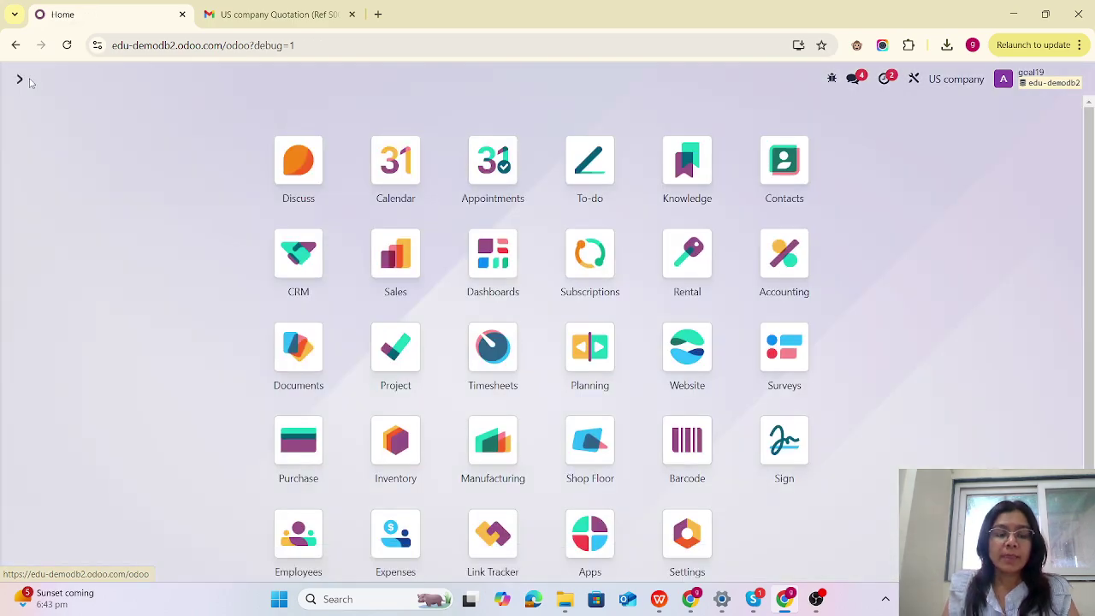
type("sal")
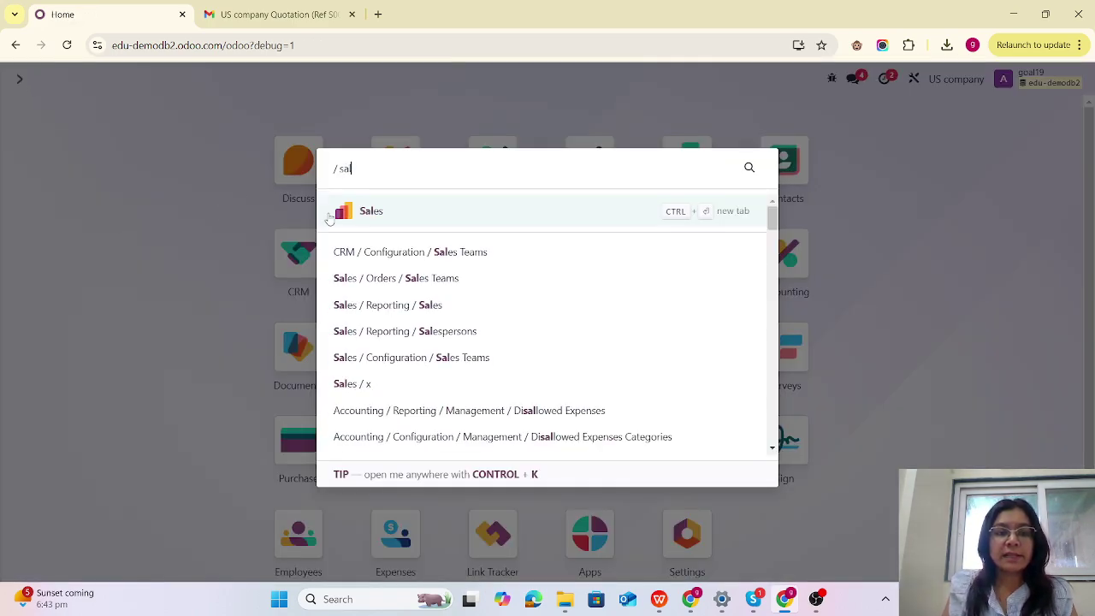
left_click(391, 214)
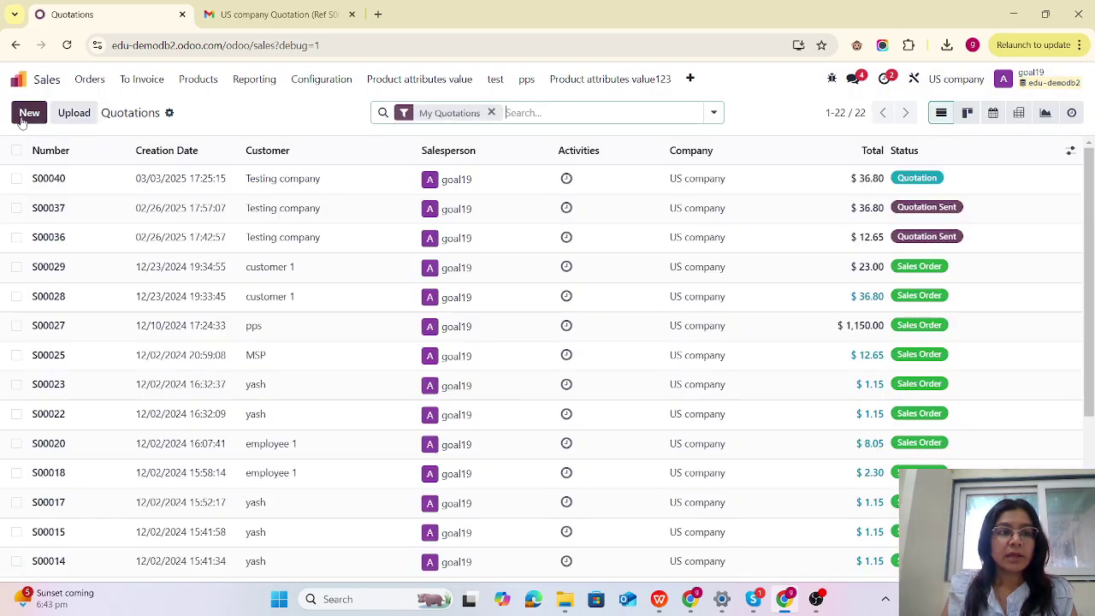
left_click(25, 118)
type("test")
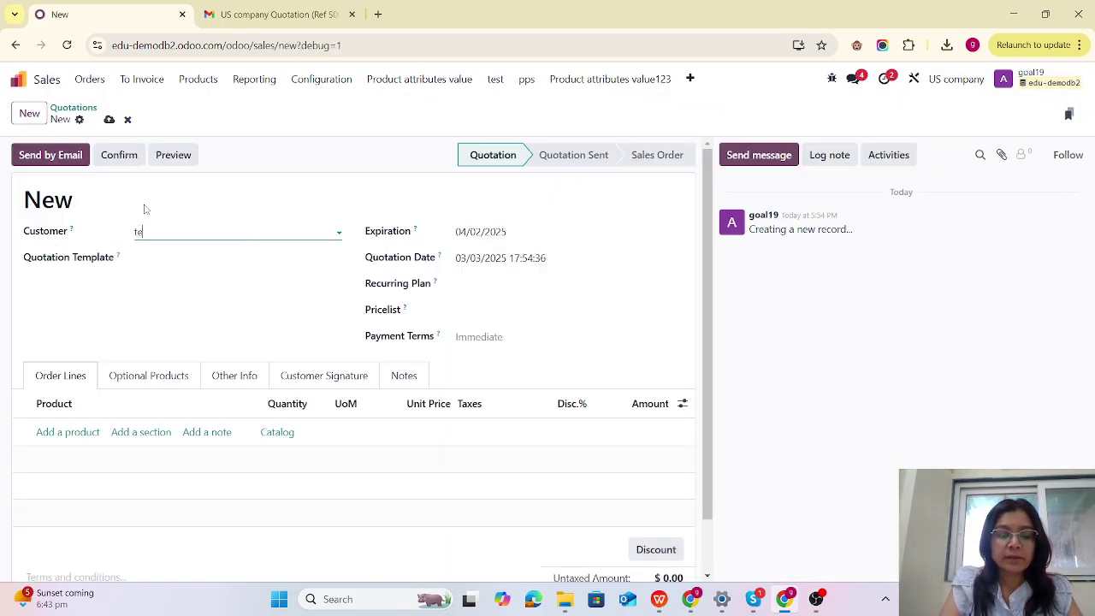
left_click(176, 275)
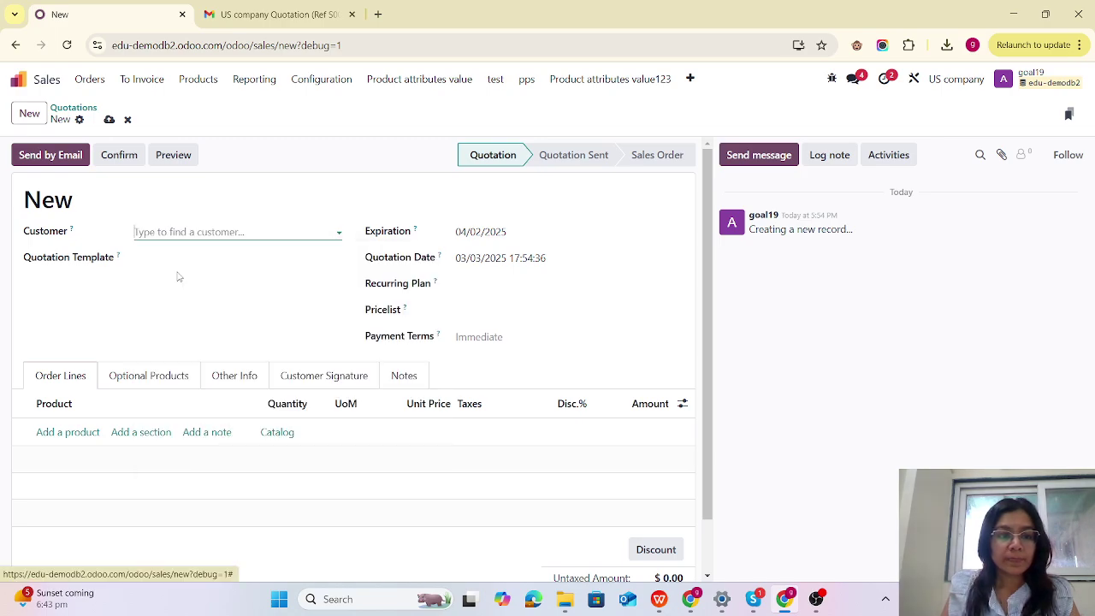
- Check the contact record of Testing company for its email address, and return to the new quotation
left_click(335, 235)
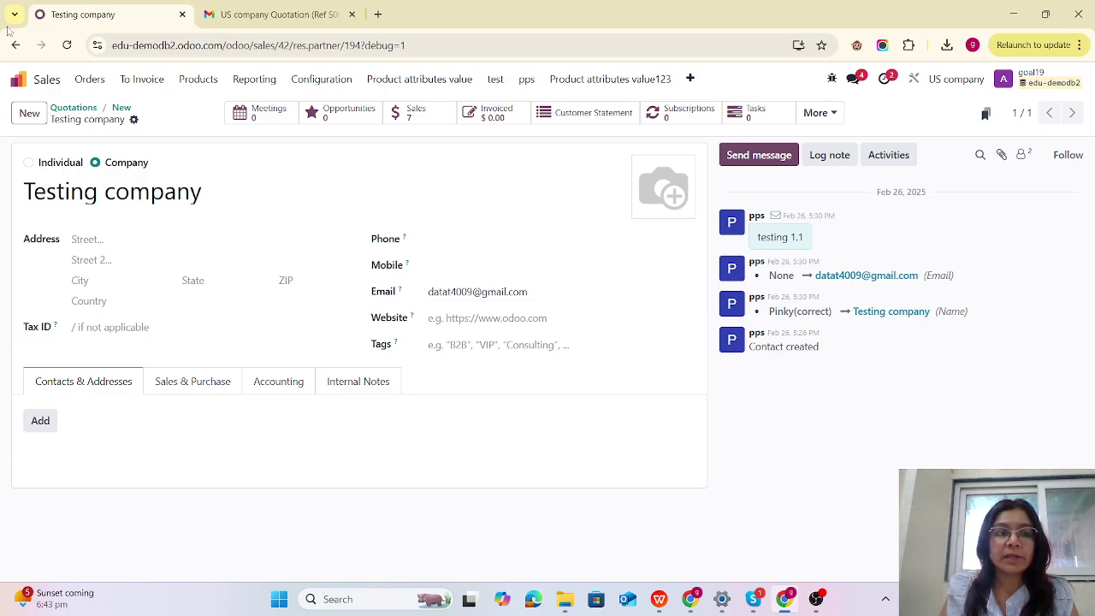
left_click(73, 108)
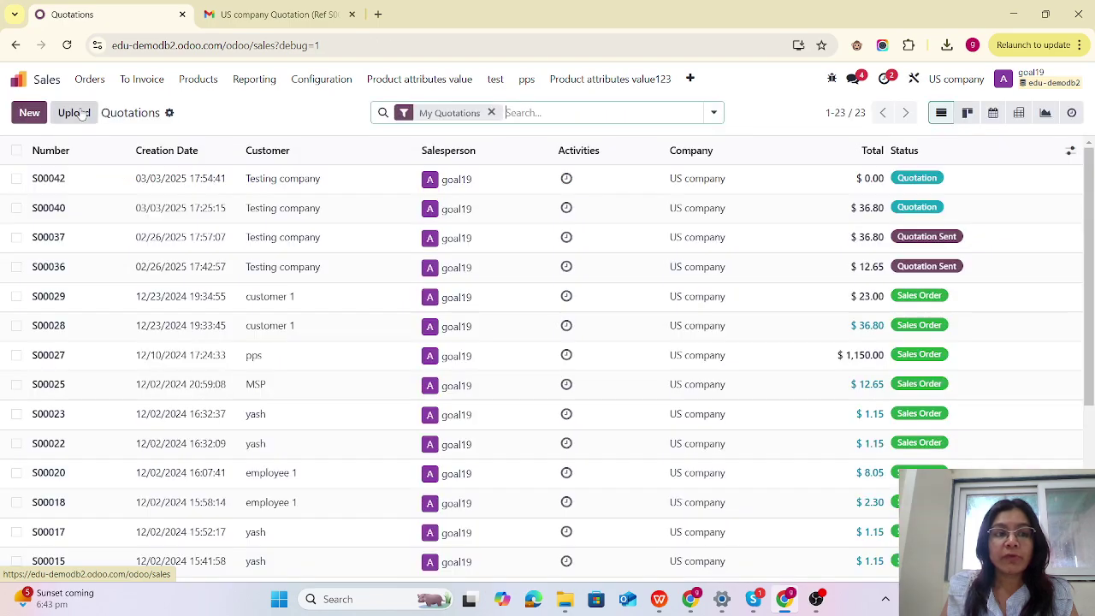
left_click(202, 180)
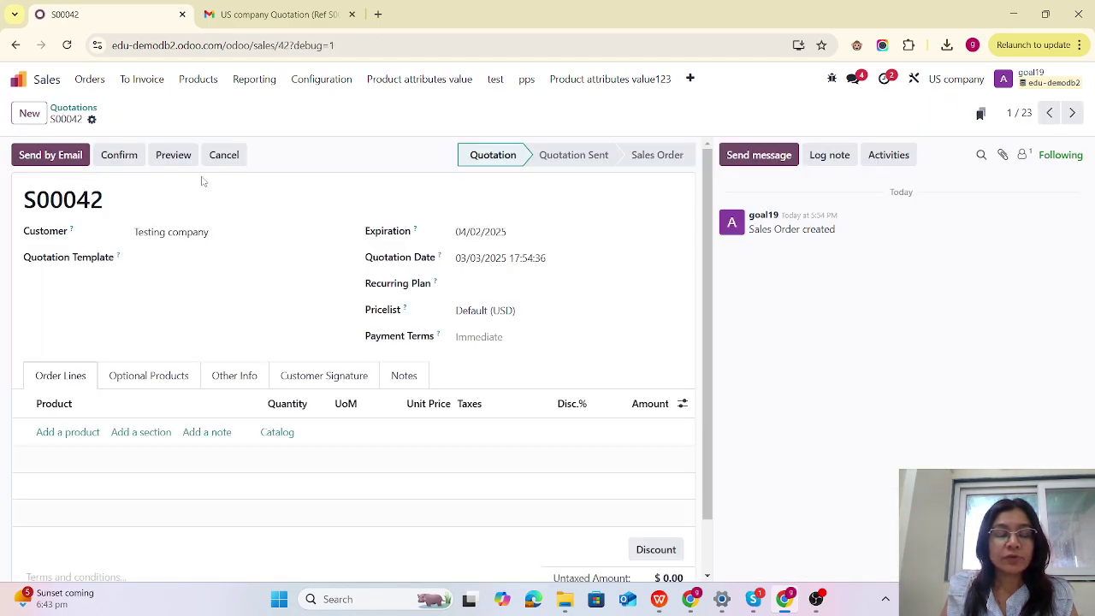
- Add an order line for one unit of the product 7 OMT (red) to the quotation
left_click(79, 432)
left_click(68, 291)
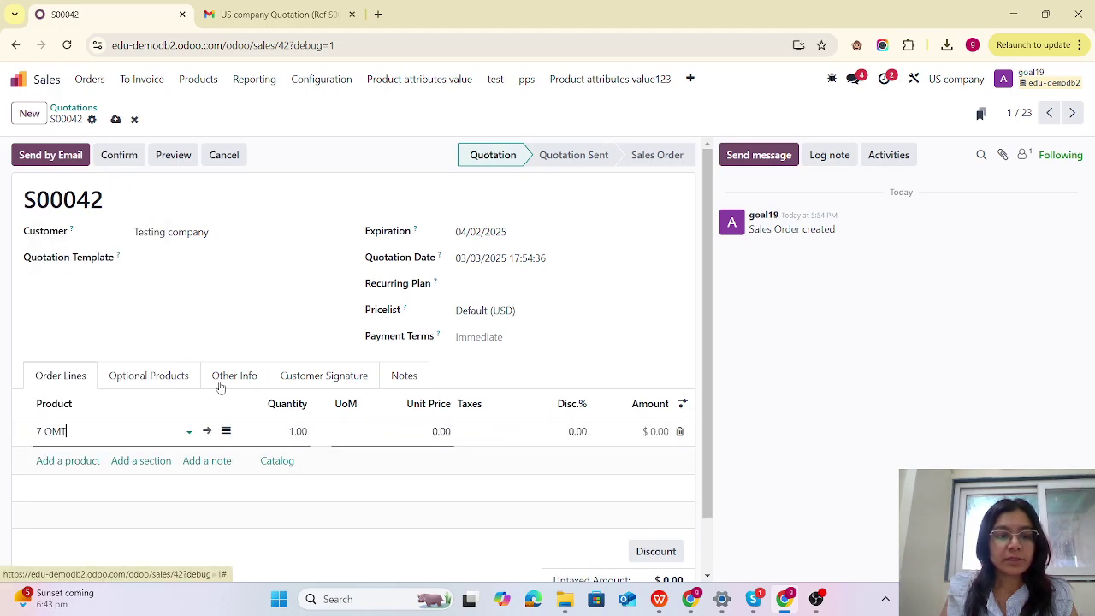
left_click(237, 438)
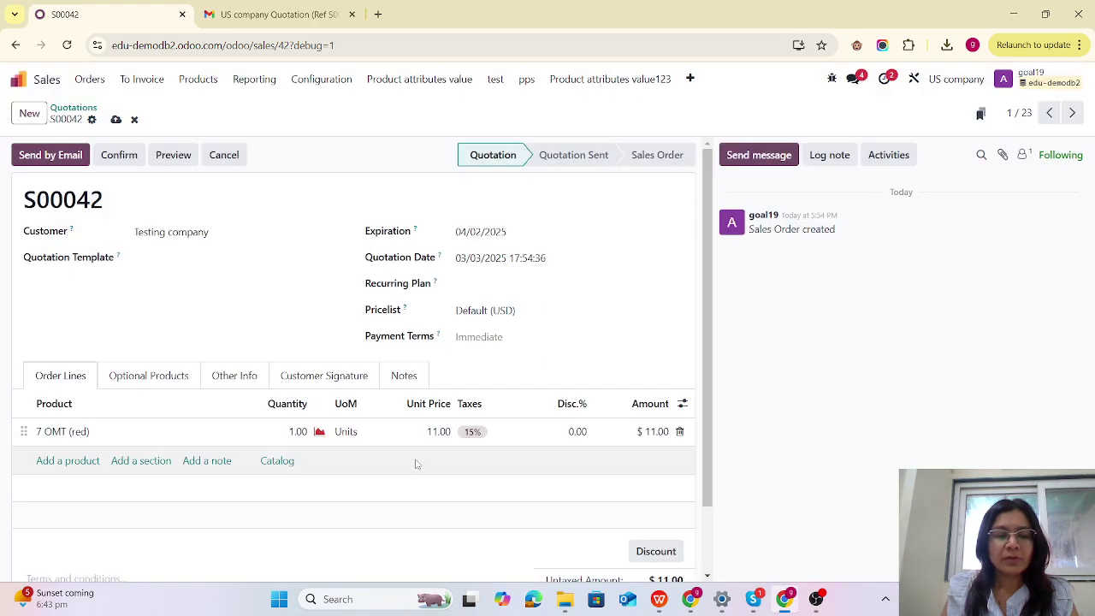
- Save the quotation and send it by email to Testing company with the quotation PDF attached
left_click(116, 120)
left_click(51, 155)
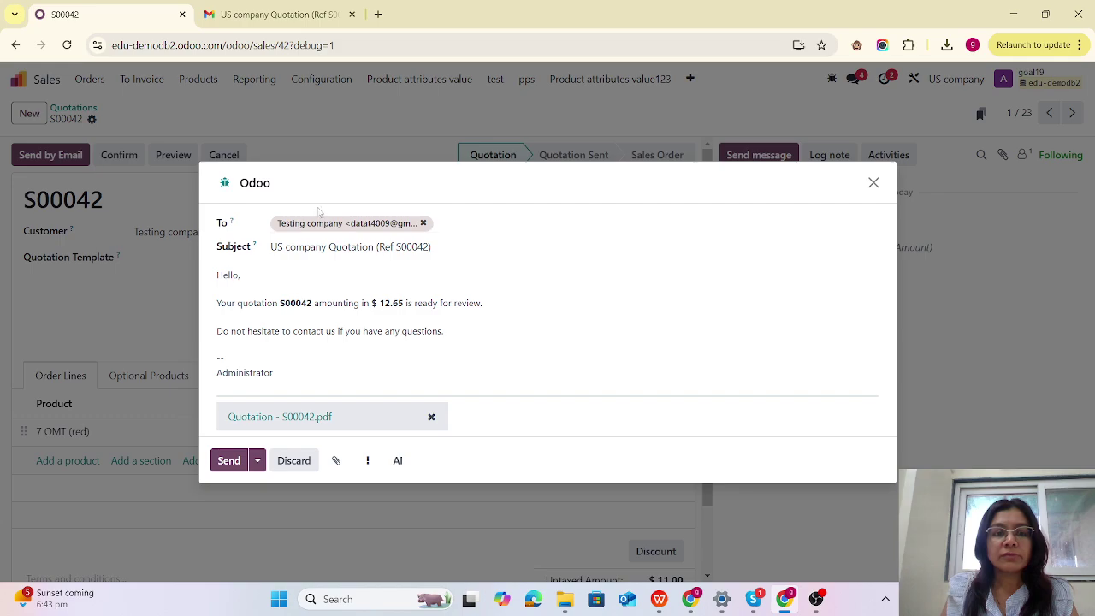
left_click(231, 467)
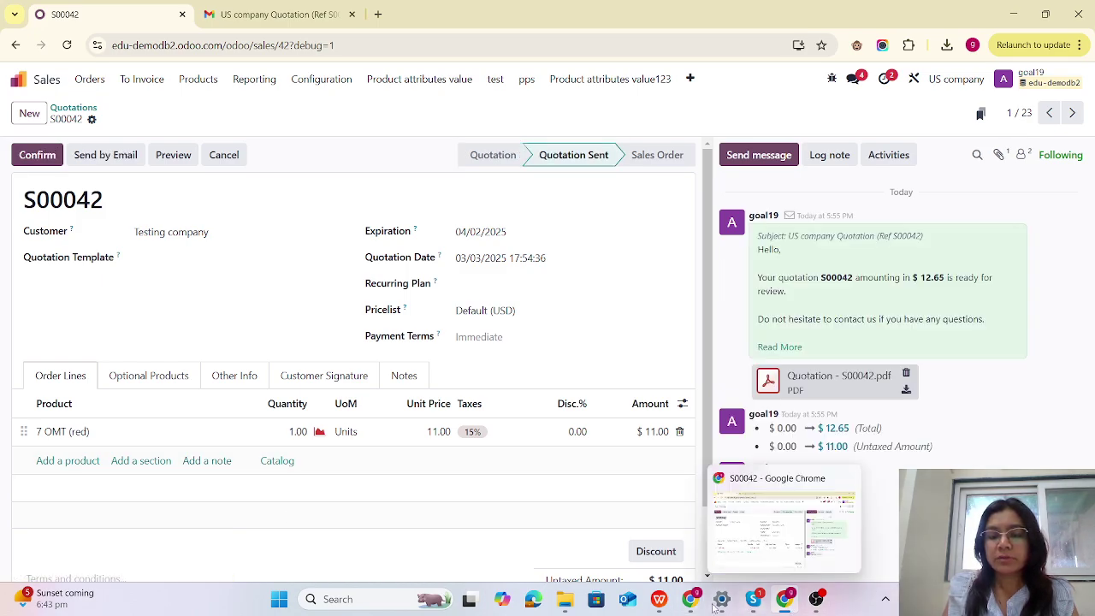
mouse_move(693, 605)
left_click(738, 551)
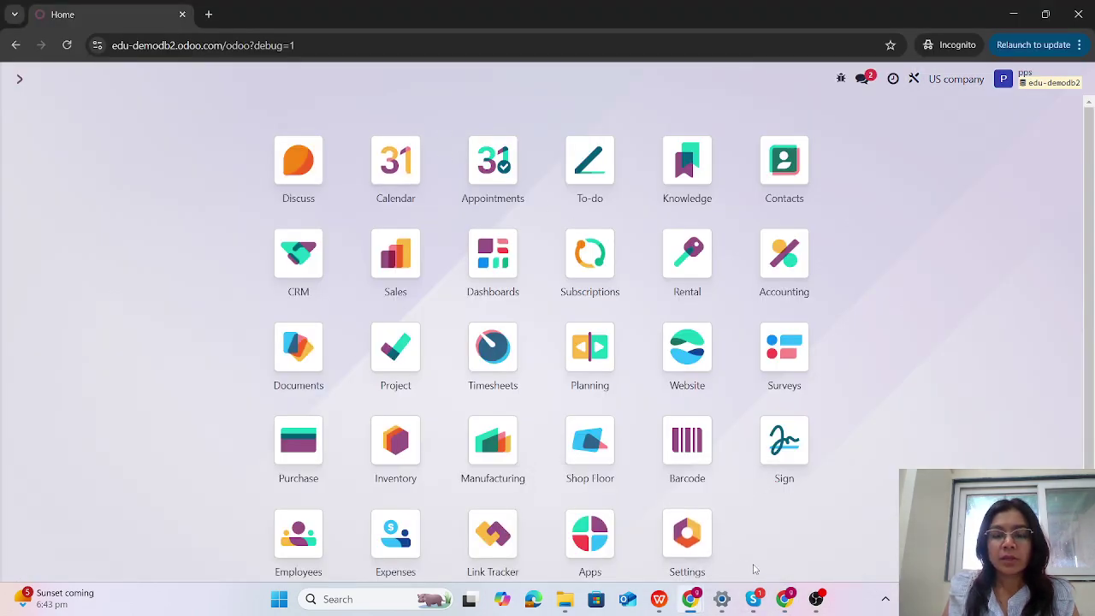
mouse_move(785, 604)
left_click(770, 548)
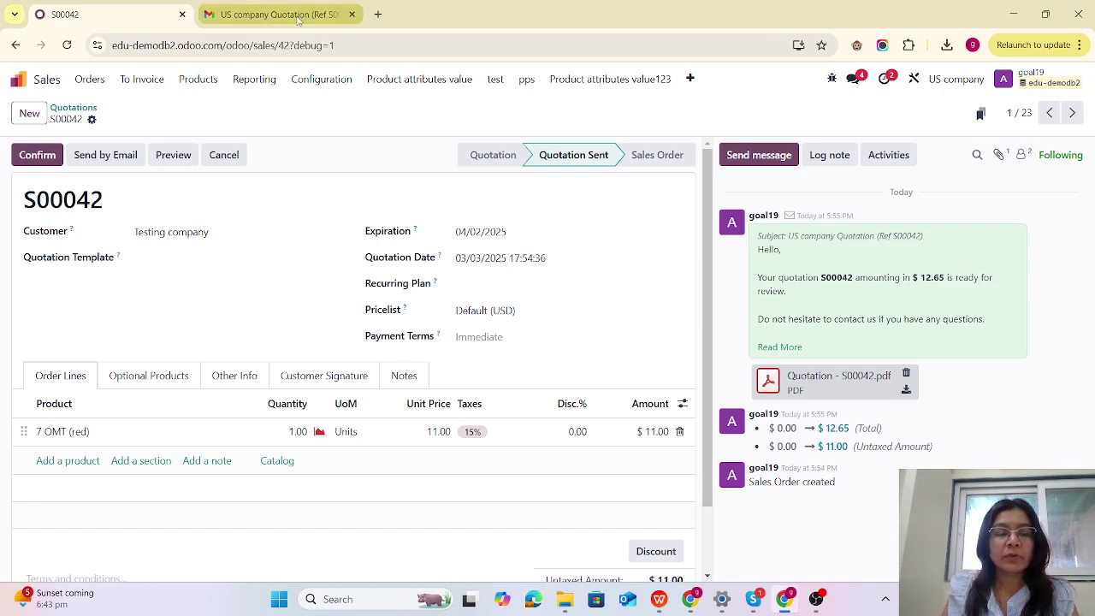
- Switch to Gmail, open the newest US company quotation email in the Spam folder, and examine its sender address
left_click(283, 15)
left_click(57, 405)
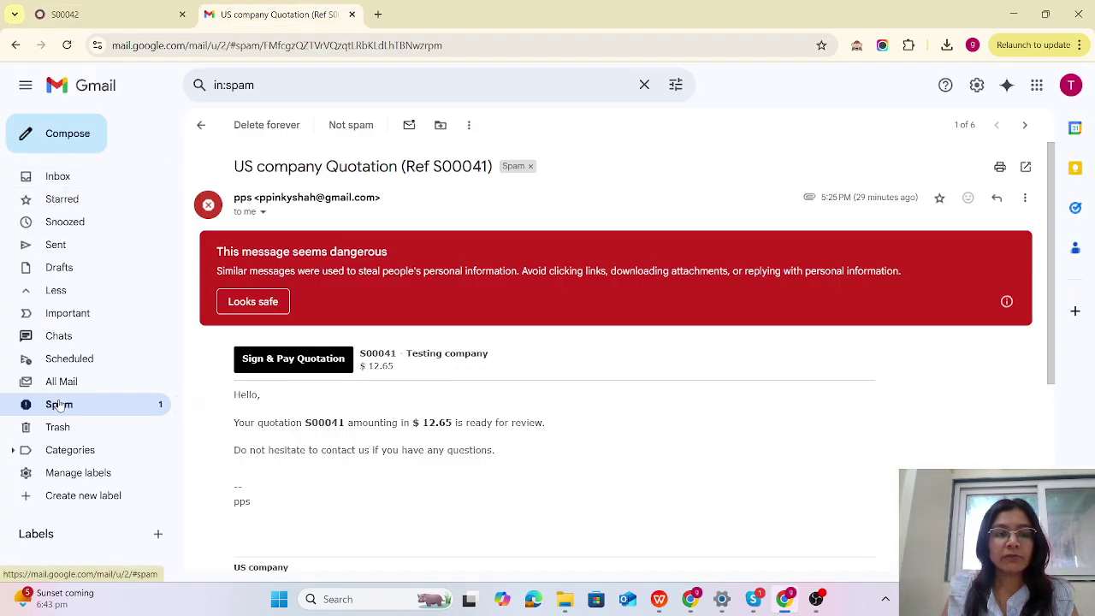
left_click(466, 236)
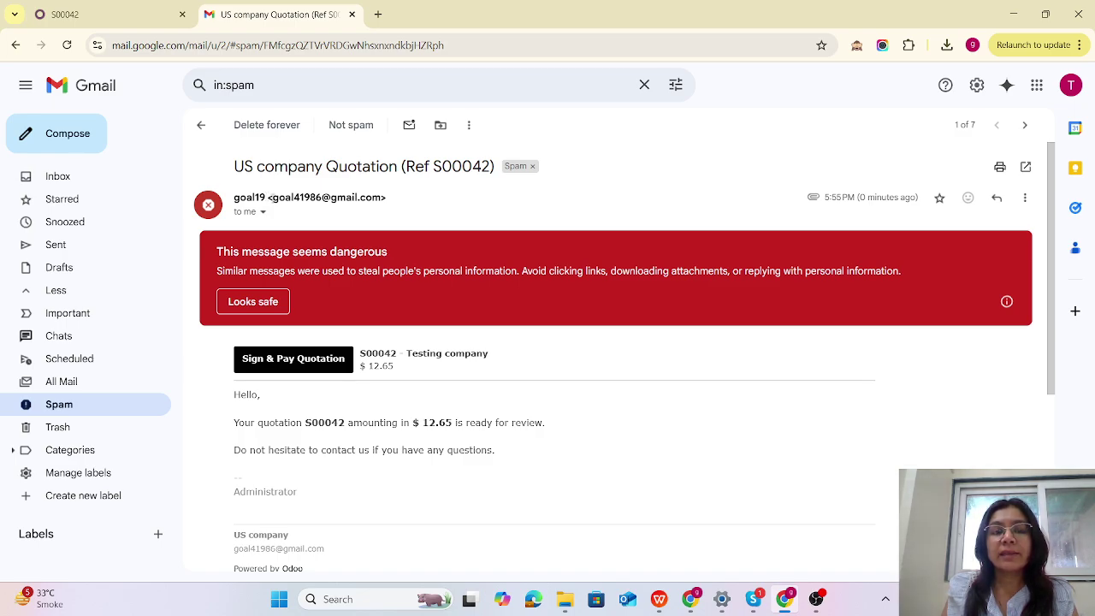
left_click_drag(280, 195, 384, 198)
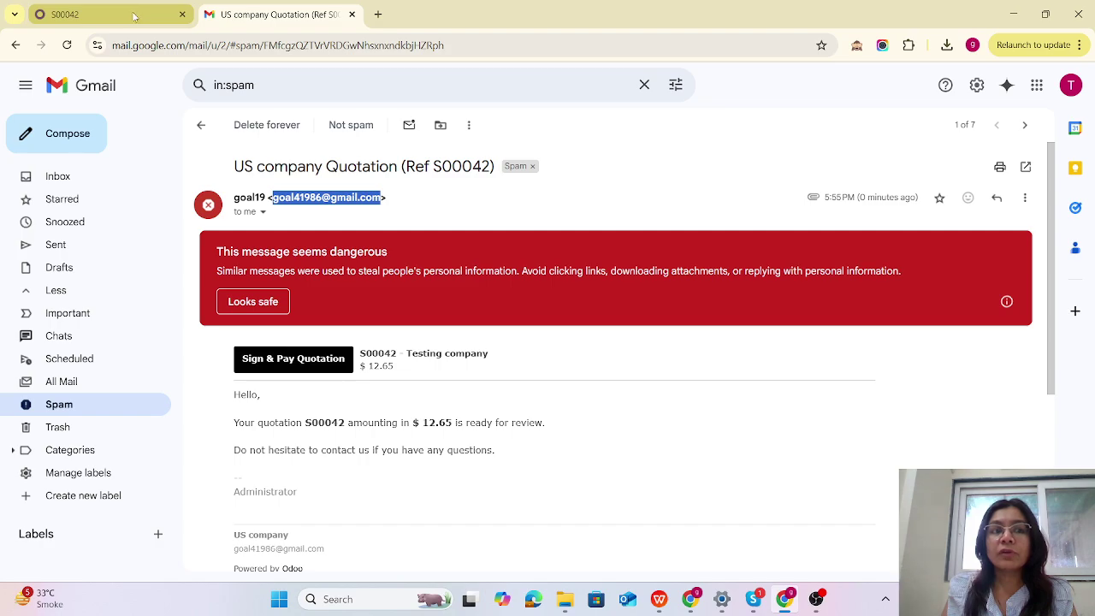
mouse_move(132, 16)
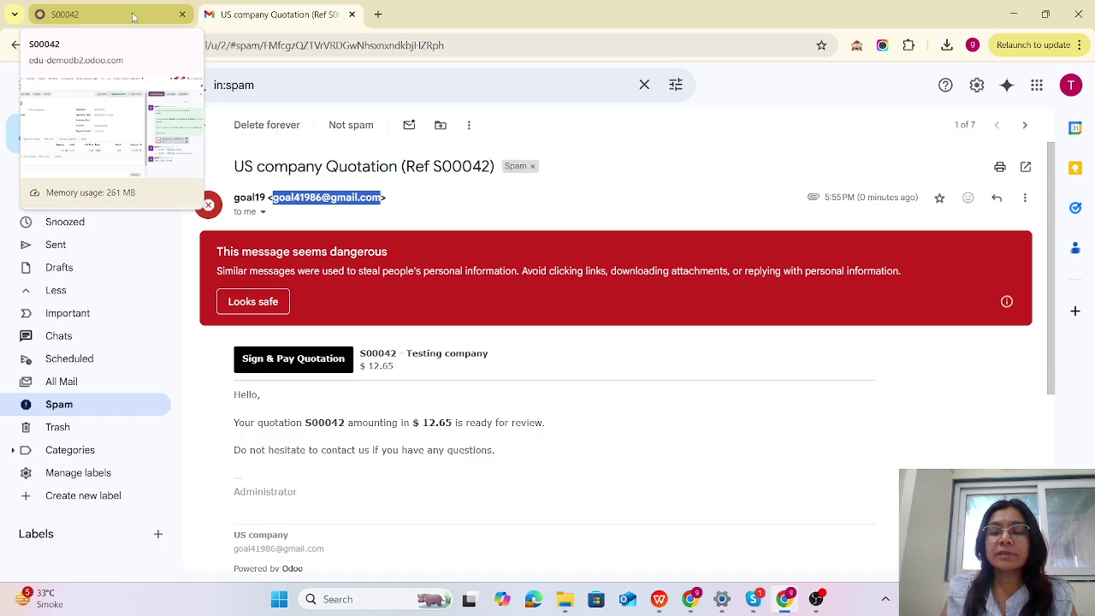
- Switch to the incognito Odoo window and open the account menu to check which user is logged in
mouse_move(689, 602)
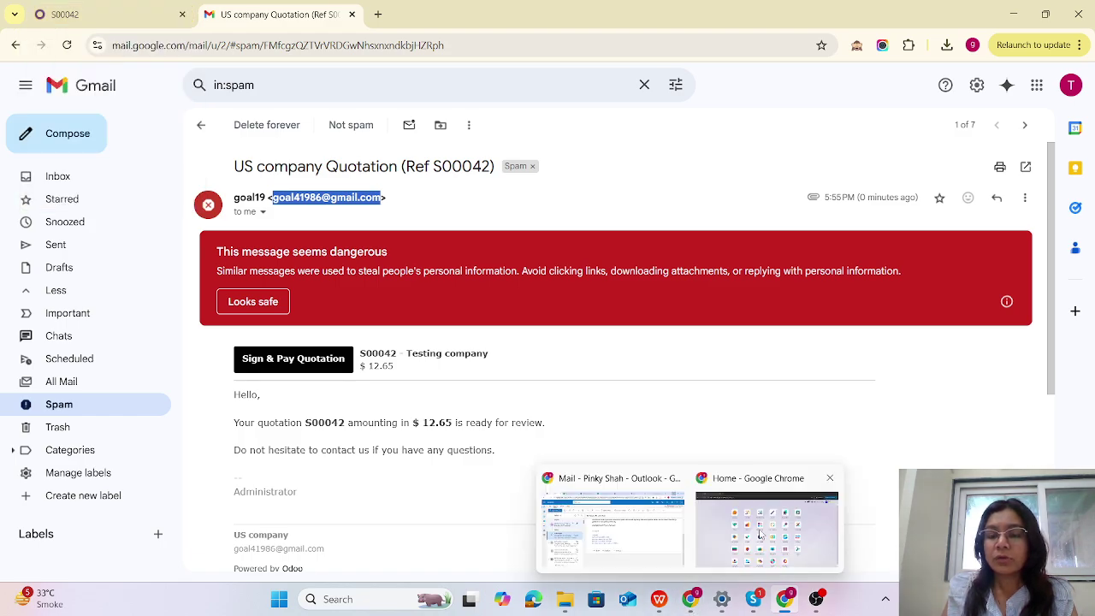
left_click(759, 534)
left_click(1026, 76)
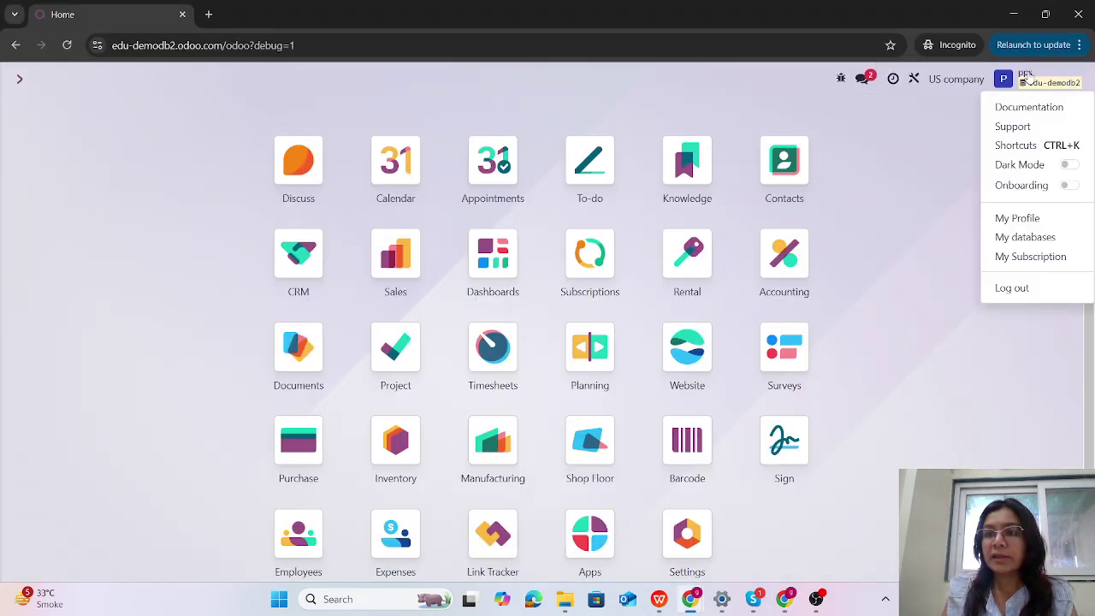
- Open Sales in the incognito Odoo window and create a new quotation for the customer Testing company
left_click(919, 310)
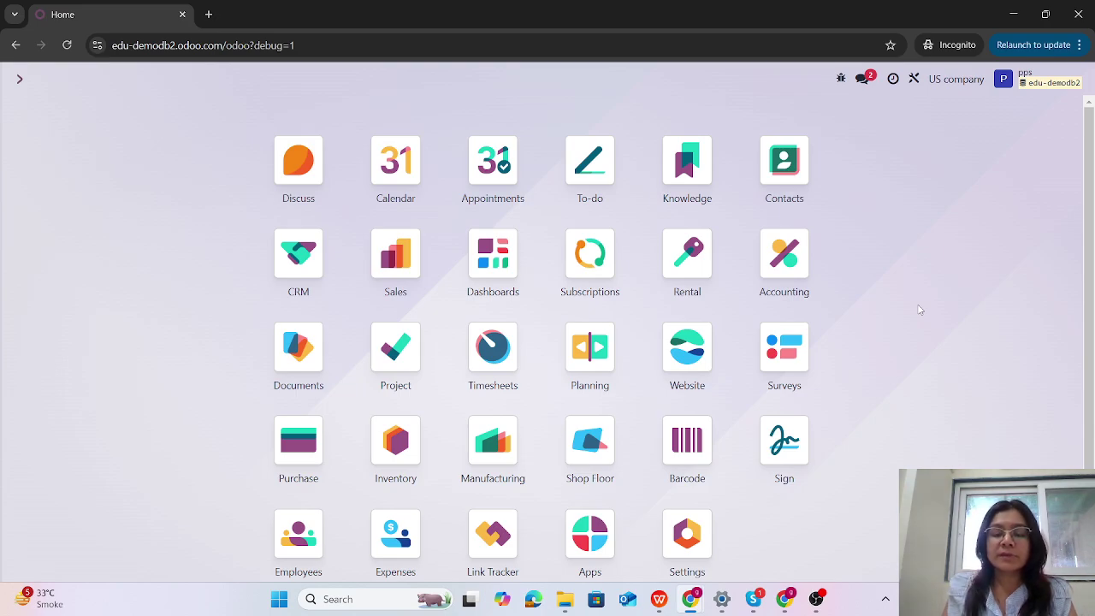
type("sale")
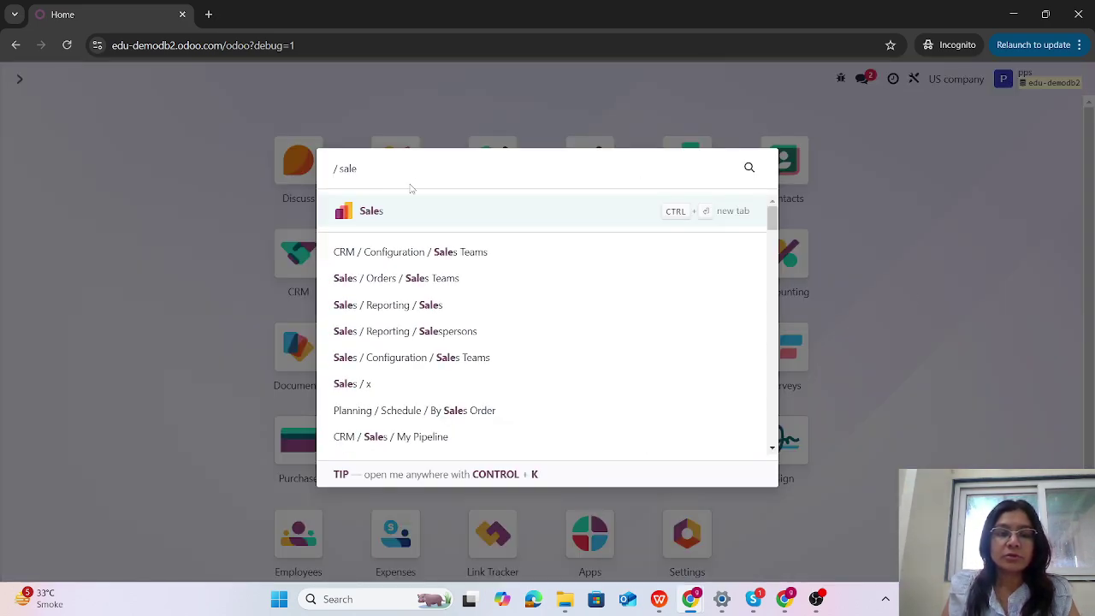
left_click(393, 214)
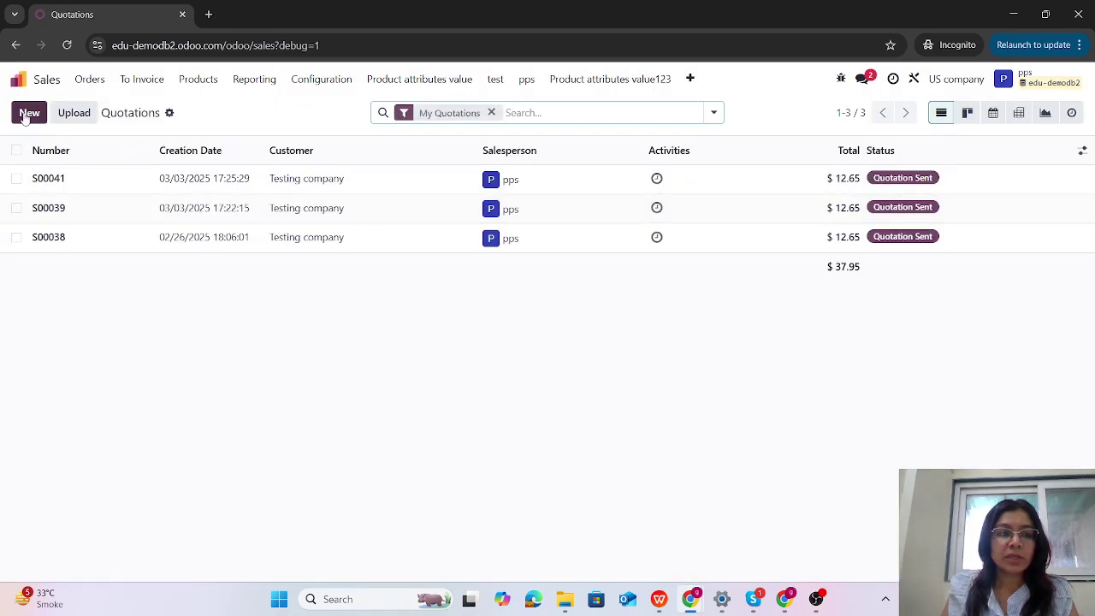
key("alt+c")
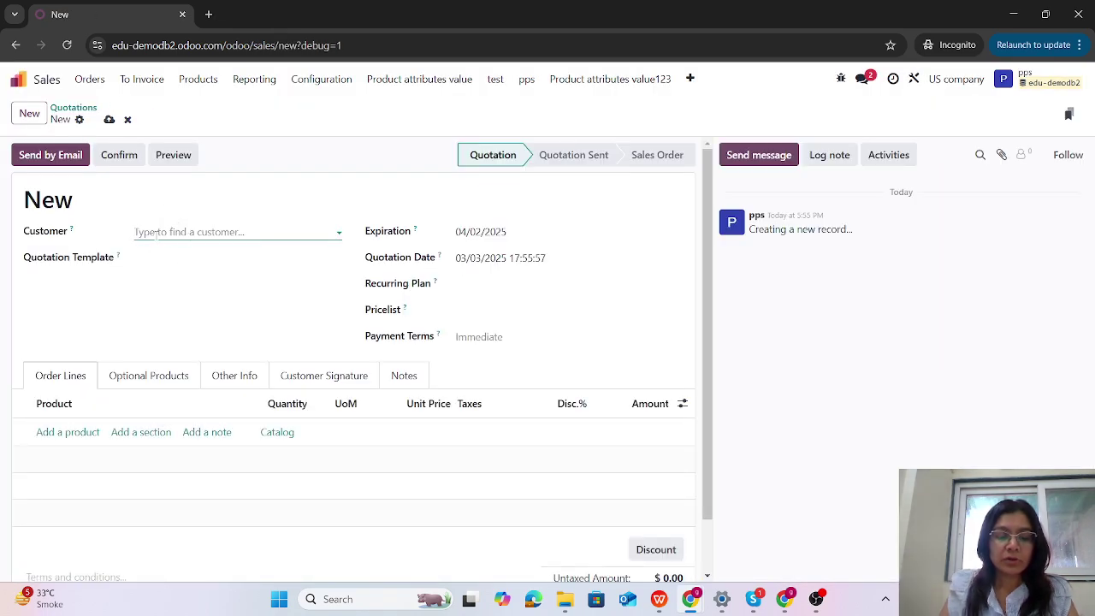
type("res")
key("BackSpace")
key("BackSpace")
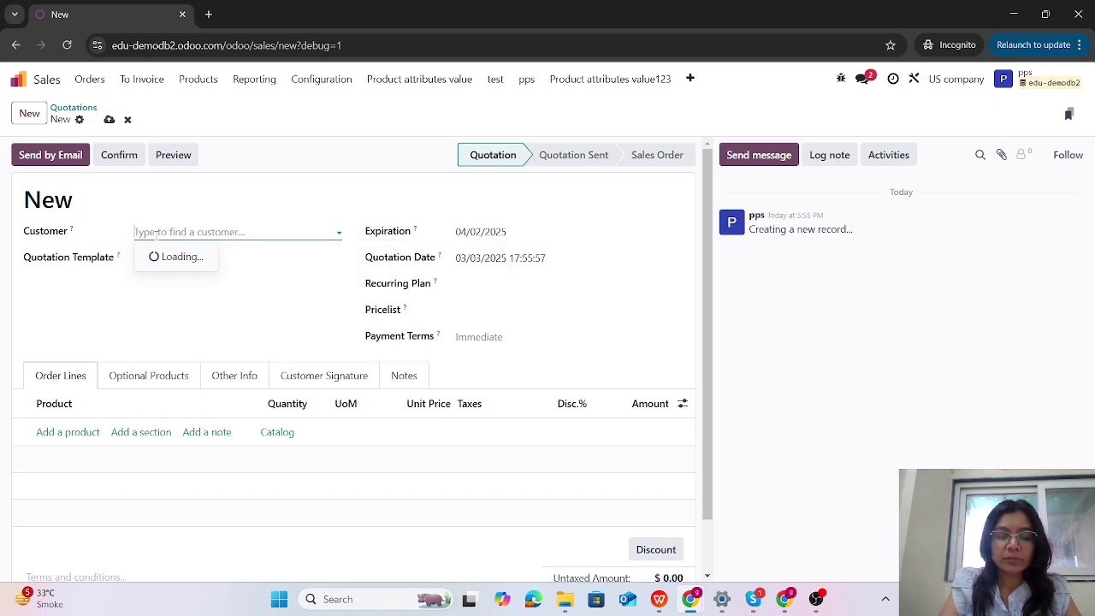
type("test")
left_click(172, 274)
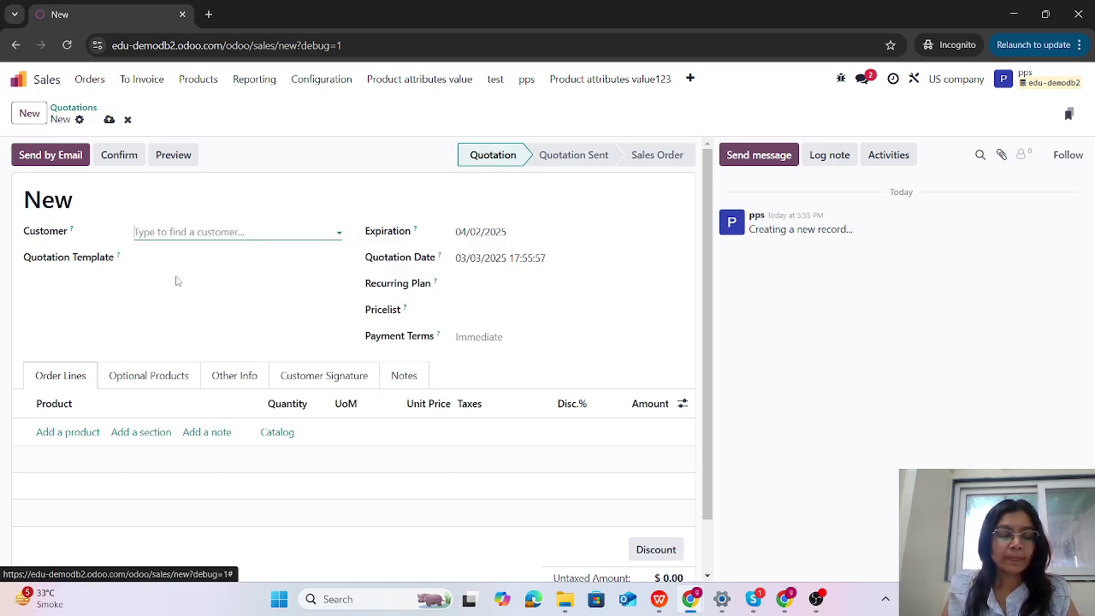
- Add an order line to the new quotation for one unit of 7 OMT in the red variant
left_click(65, 431)
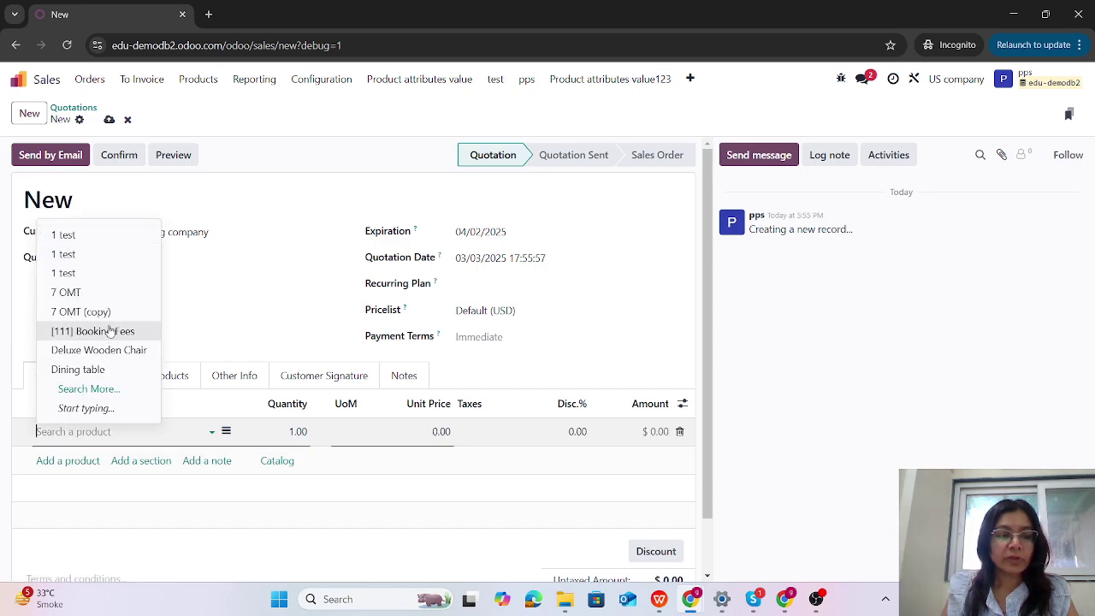
left_click(75, 291)
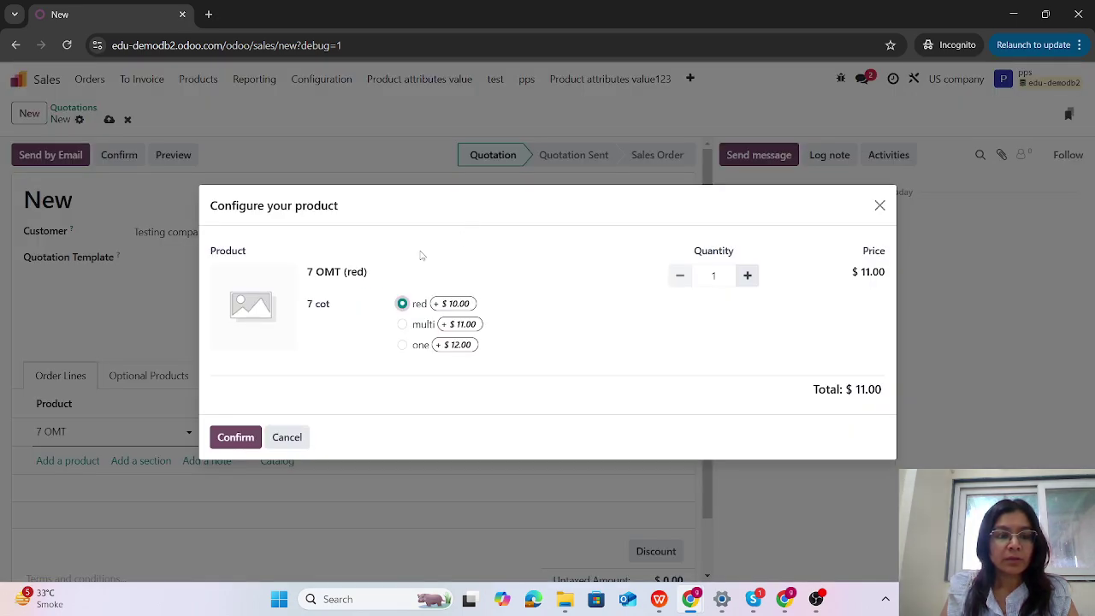
left_click(235, 437)
- Save the new quotation, email it to Testing company with its PDF attached, and dismiss the Skype notification
left_click(109, 119)
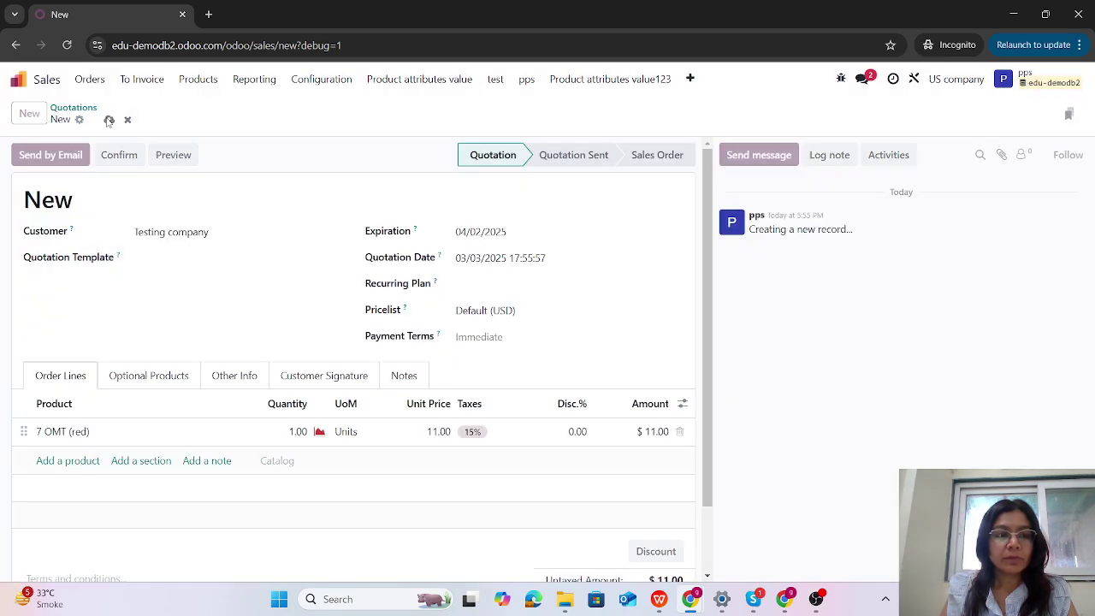
left_click(46, 159)
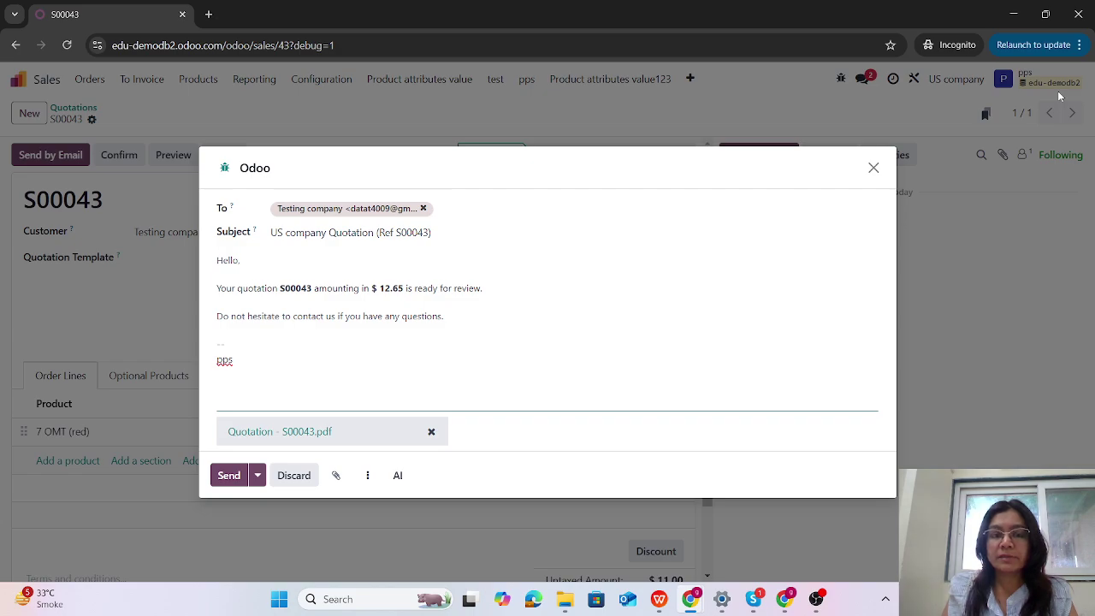
left_click(231, 477)
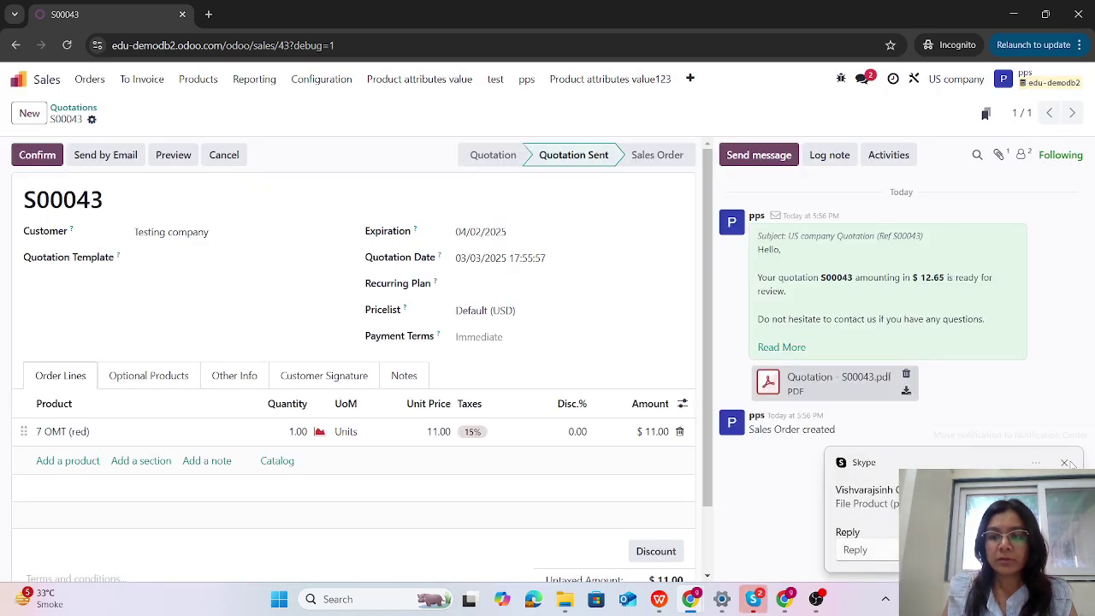
left_click(1064, 461)
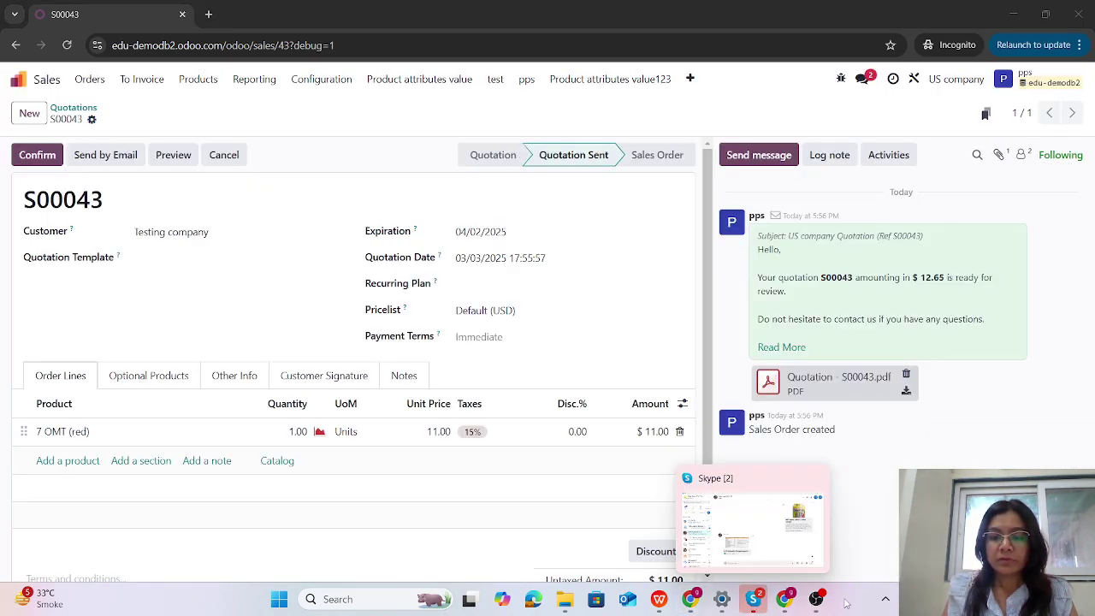
- Switch to Gmail, refresh the Spam folder, open the email for quotation S00043, and examine its sender address
left_click(785, 598)
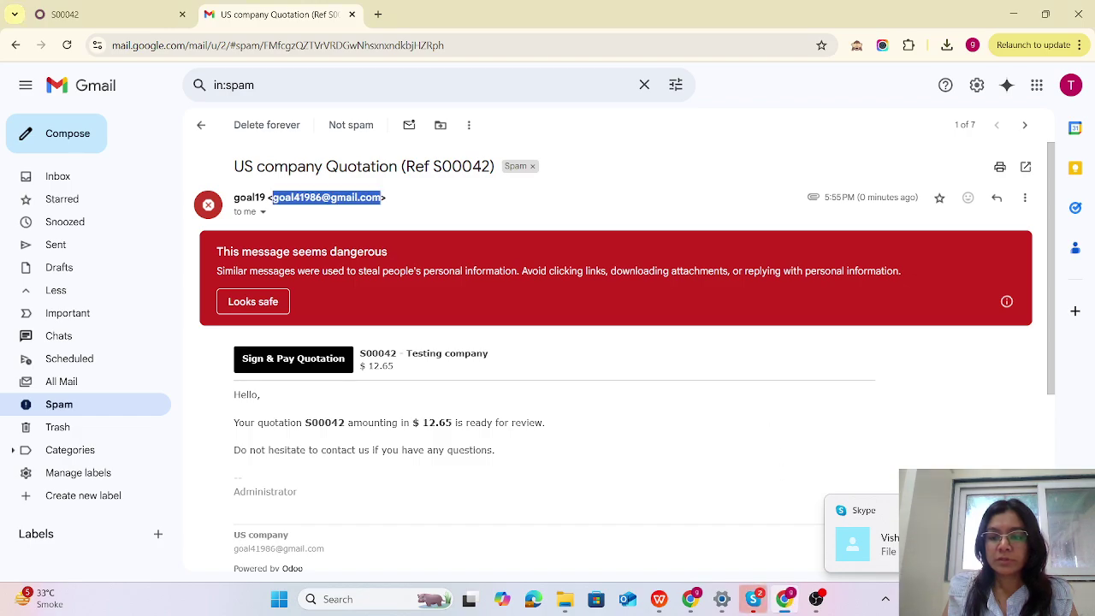
left_click(62, 407)
left_click(66, 45)
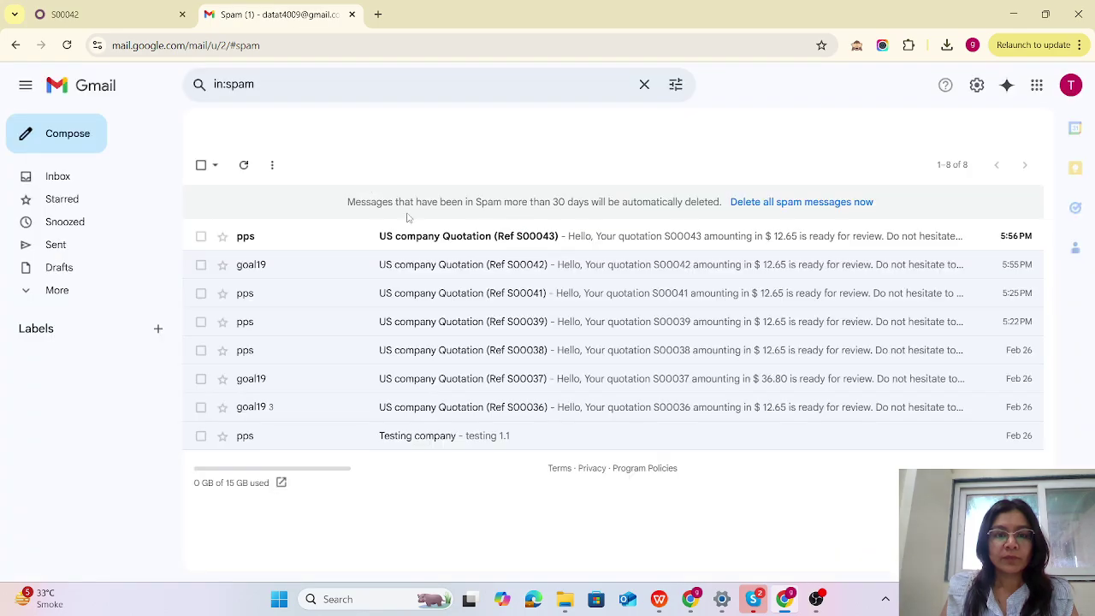
left_click(418, 239)
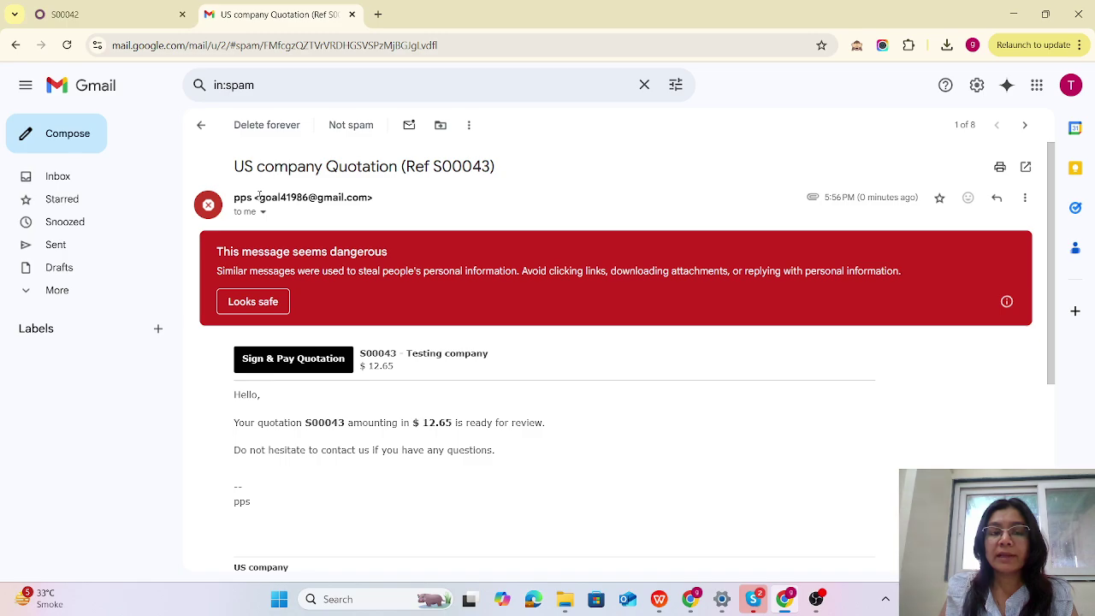
left_click_drag(259, 195, 369, 194)
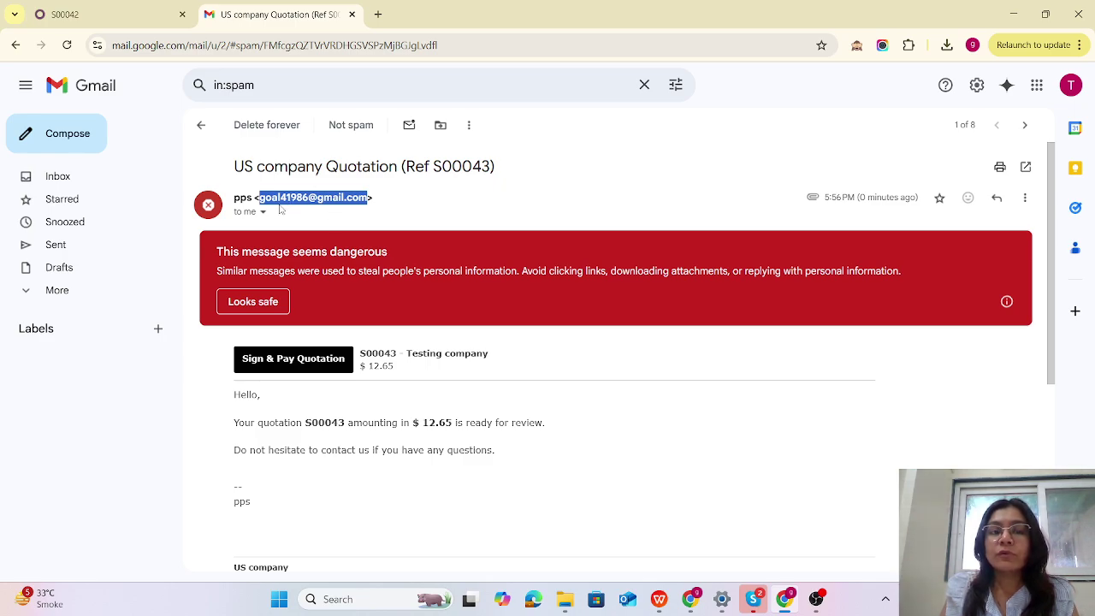
left_click(444, 208)
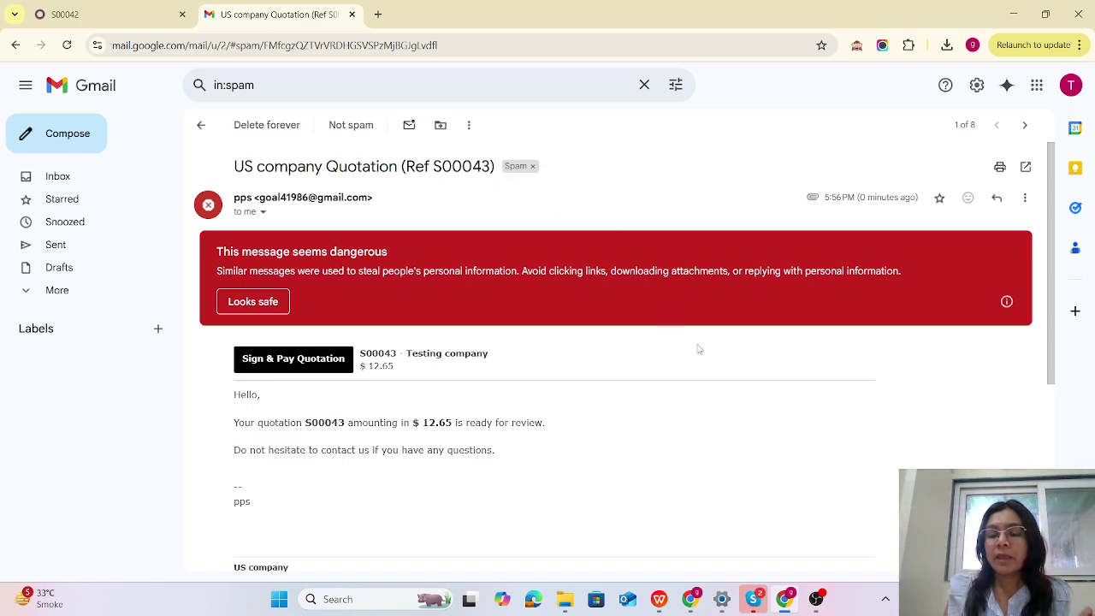
- Return to the Odoo session beside Gmail and open the list of outgoing mail servers
mouse_move(785, 599)
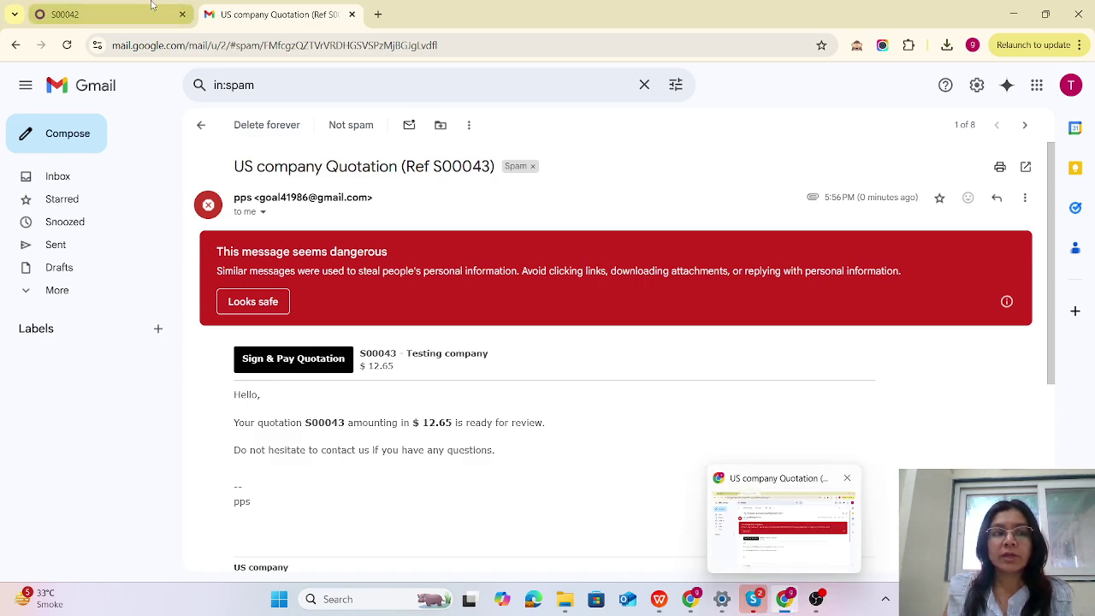
left_click(104, 17)
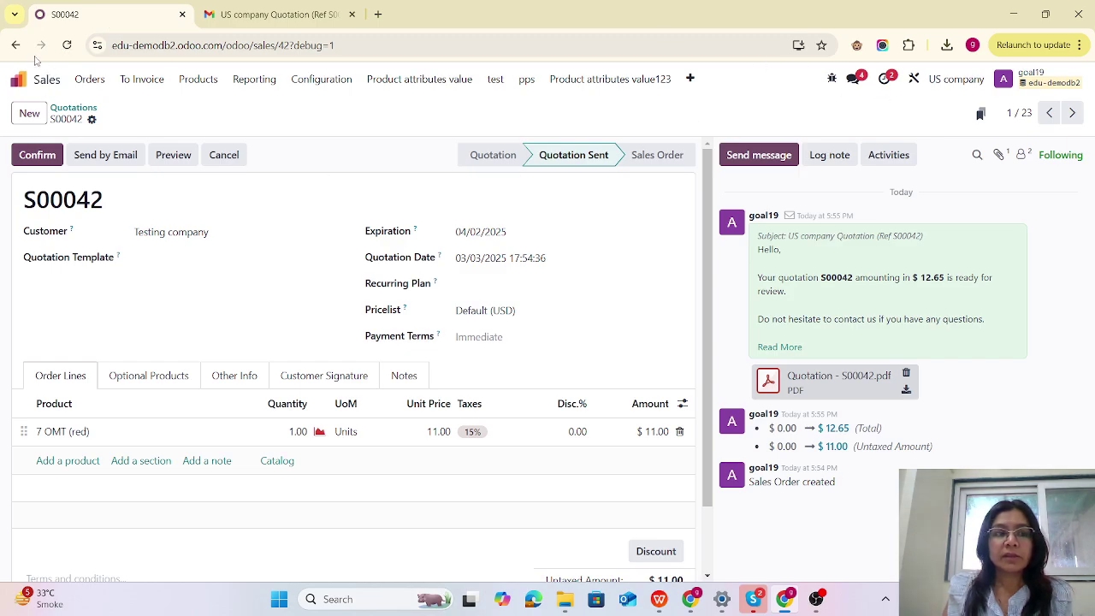
left_click(26, 81)
type("out")
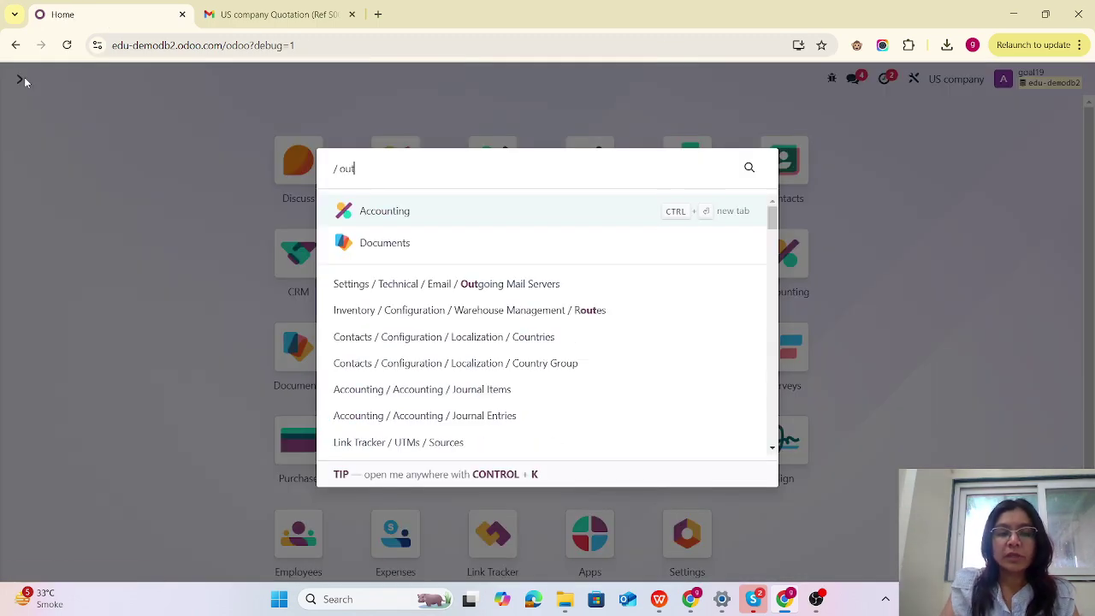
left_click(468, 283)
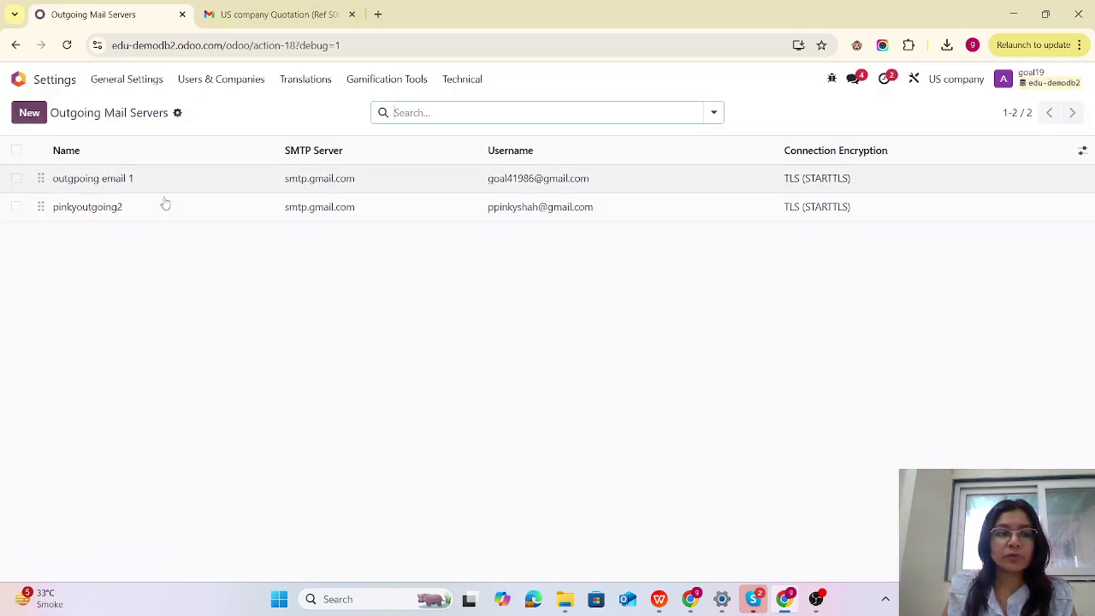
- Copy the username address of the server outgpoing email 1 into its FROM Filtering field
left_click(193, 177)
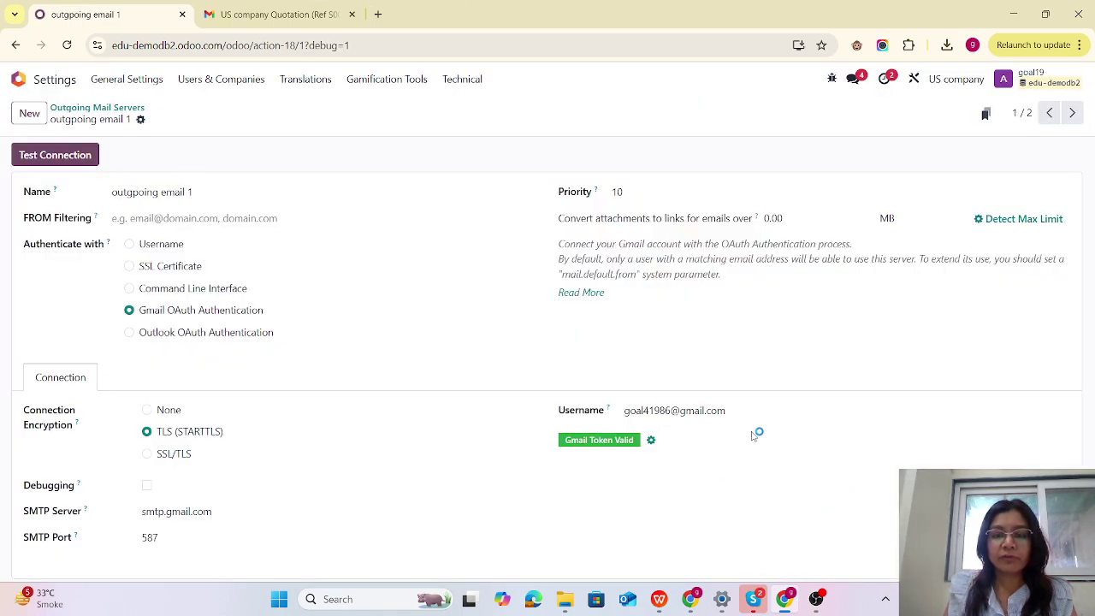
left_click_drag(737, 411, 627, 412)
key("ctrl+c")
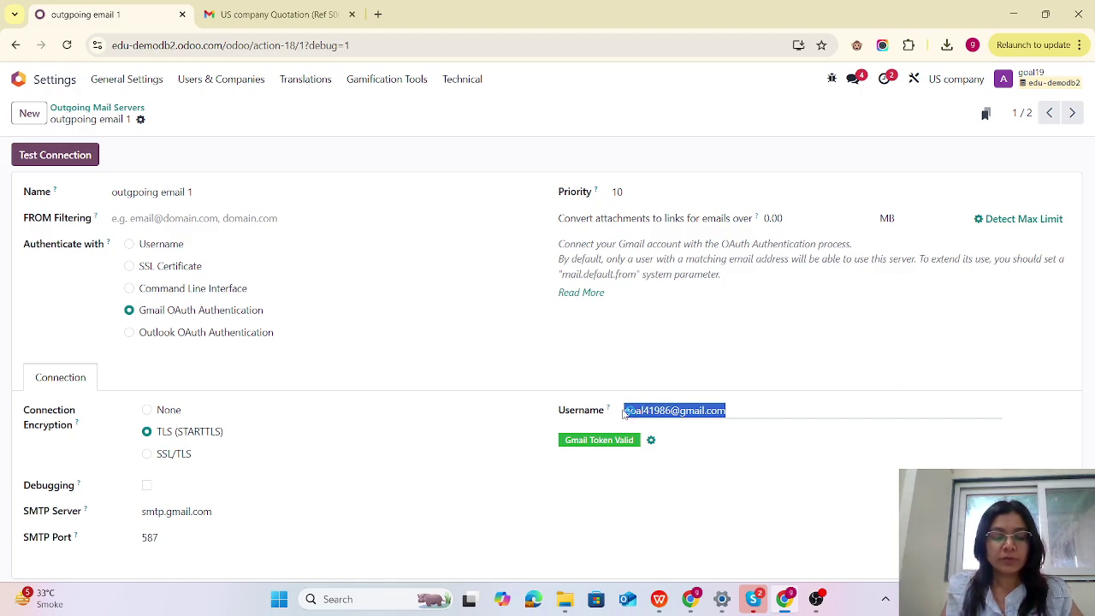
left_click(150, 218)
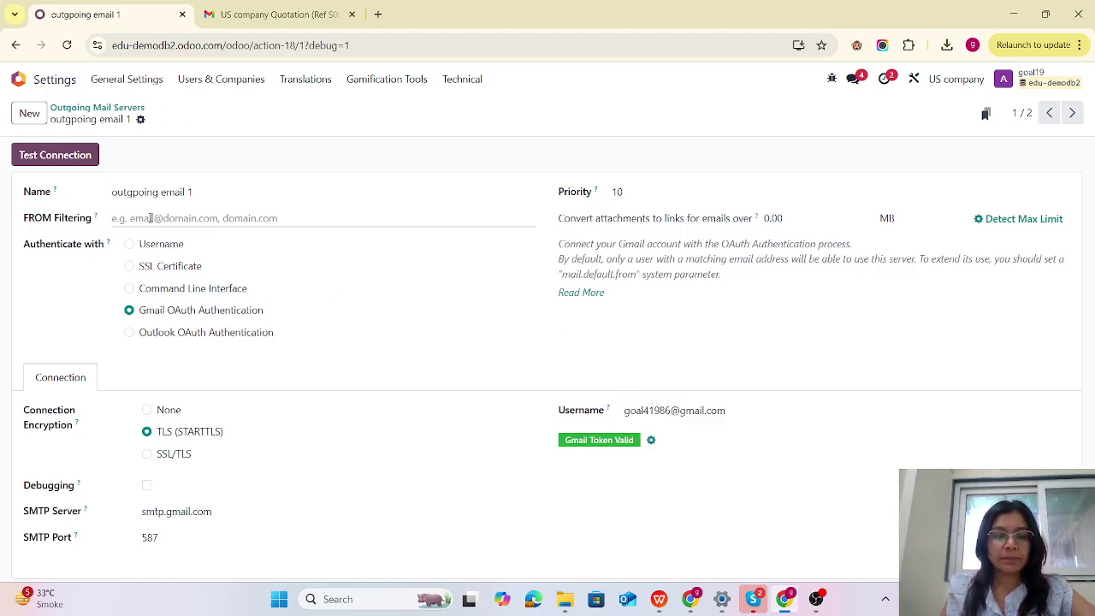
key("ctrl+v")
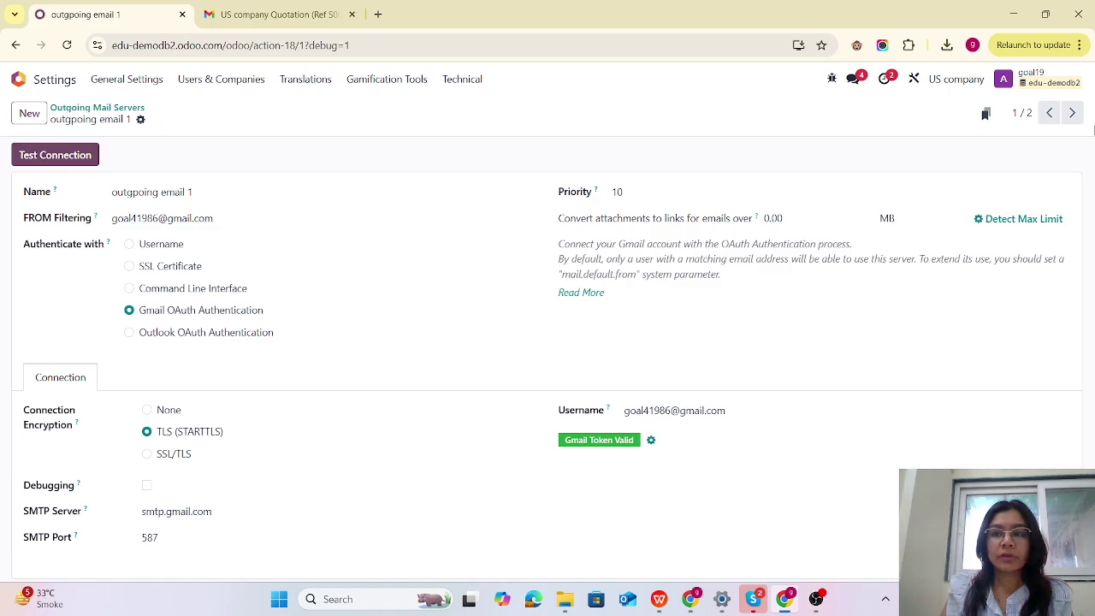
- Set the second outgoing mail server's FROM Filtering to its own username address and save the record
left_click(1072, 112)
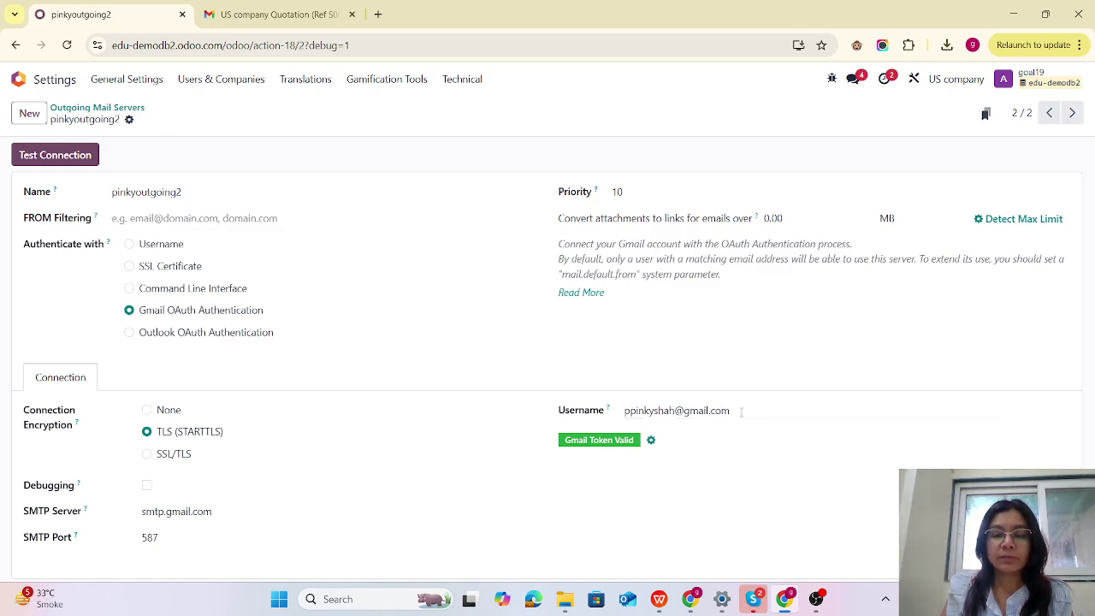
left_click_drag(741, 411, 616, 417)
key("ctrl+c")
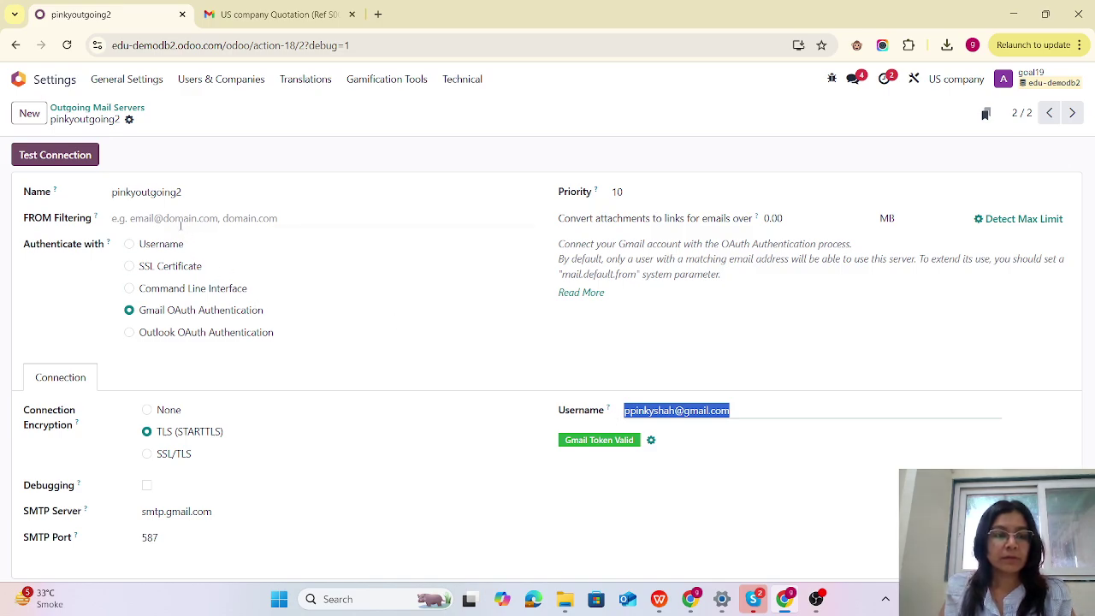
left_click(174, 223)
key("ctrl+v")
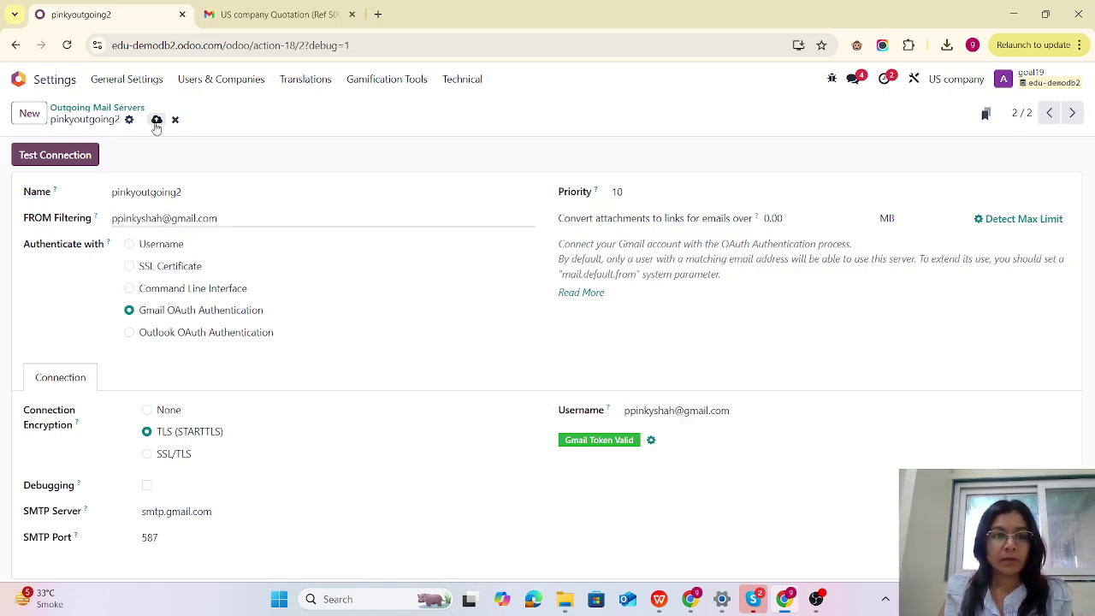
left_click(157, 124)
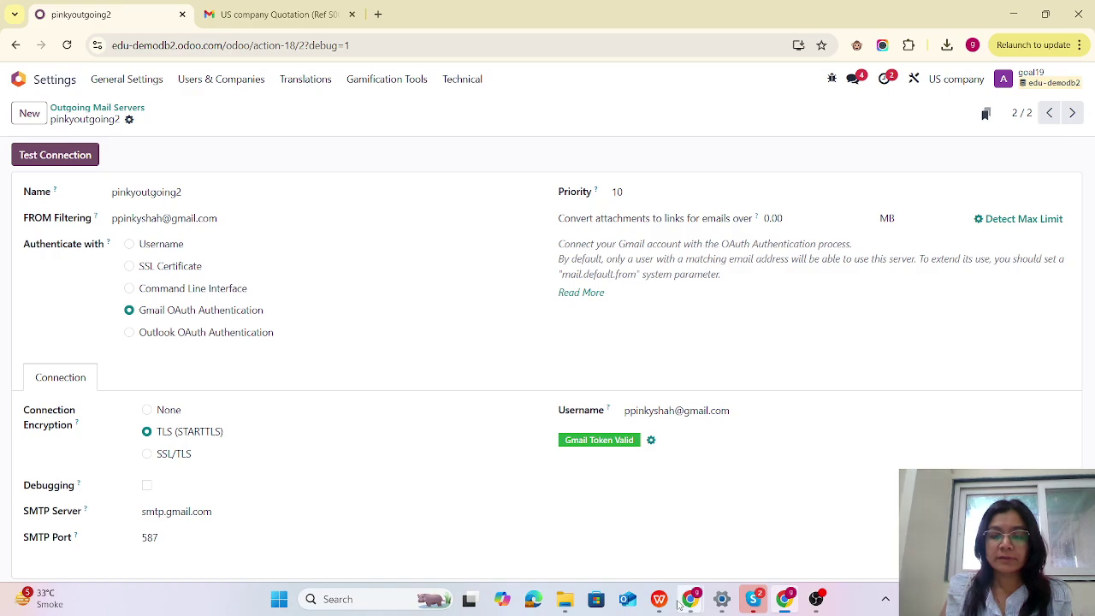
- Duplicate quotation S00042 in Sales and email the copy to Testing company with the quotation PDF attached
mouse_move(691, 606)
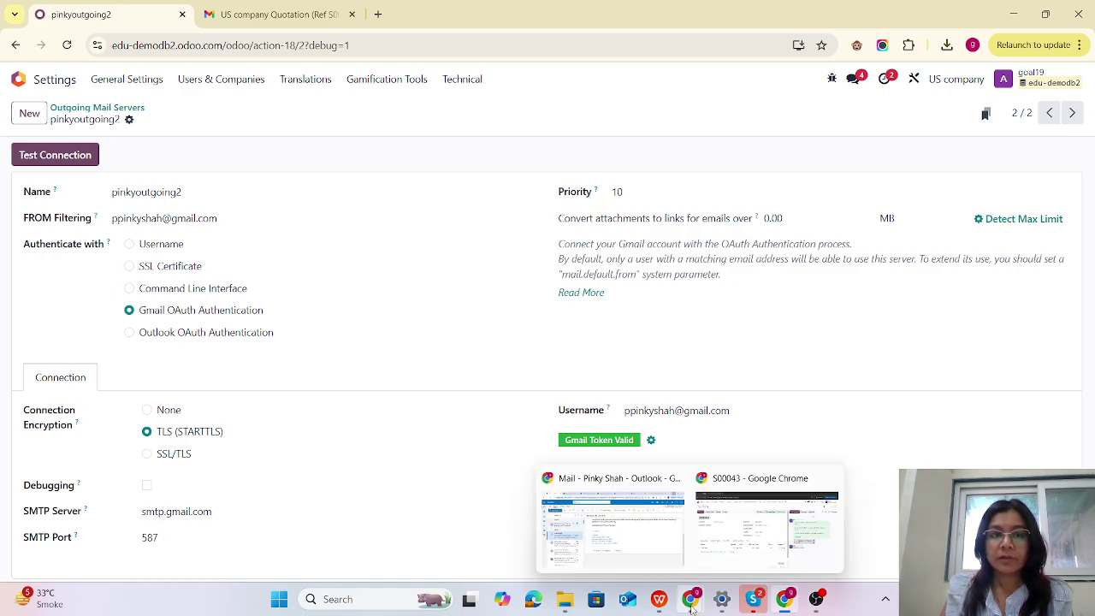
left_click(18, 79)
type("sa")
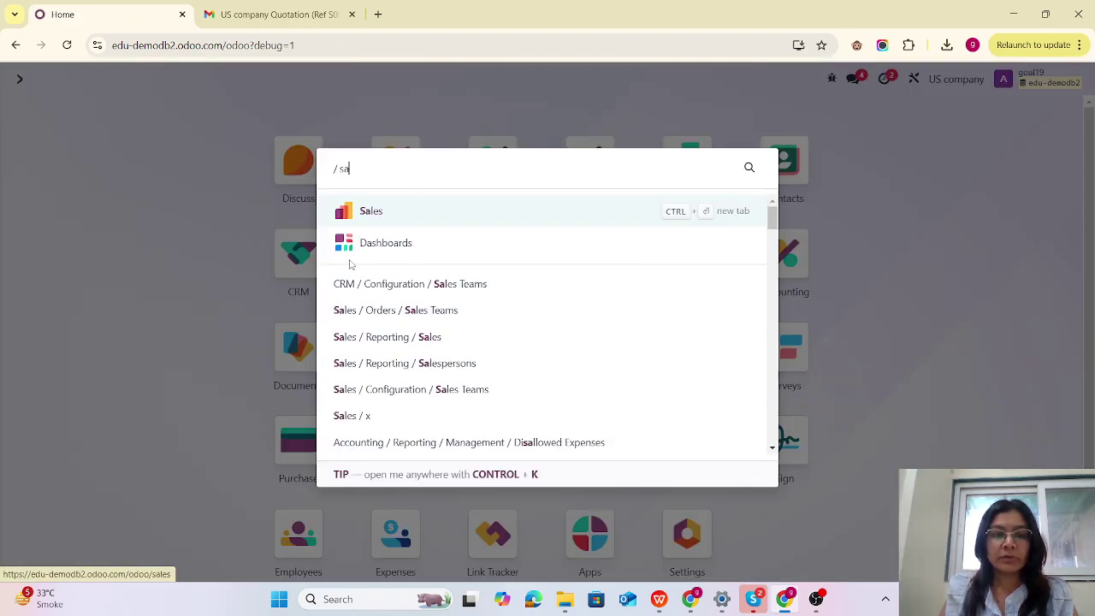
left_click(380, 222)
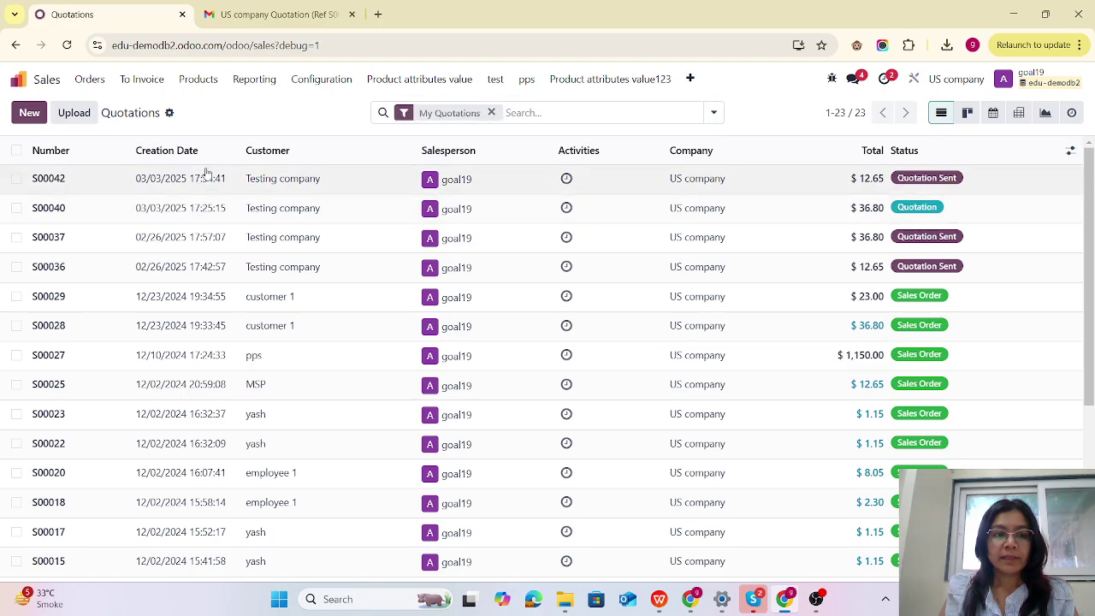
left_click(205, 174)
left_click(91, 119)
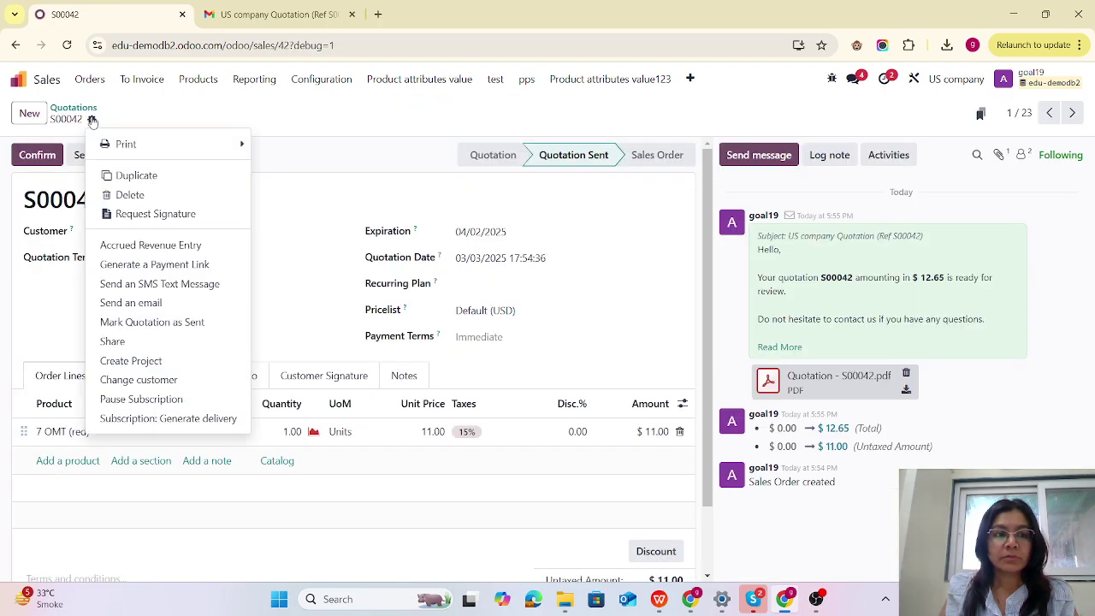
left_click(141, 177)
left_click(52, 156)
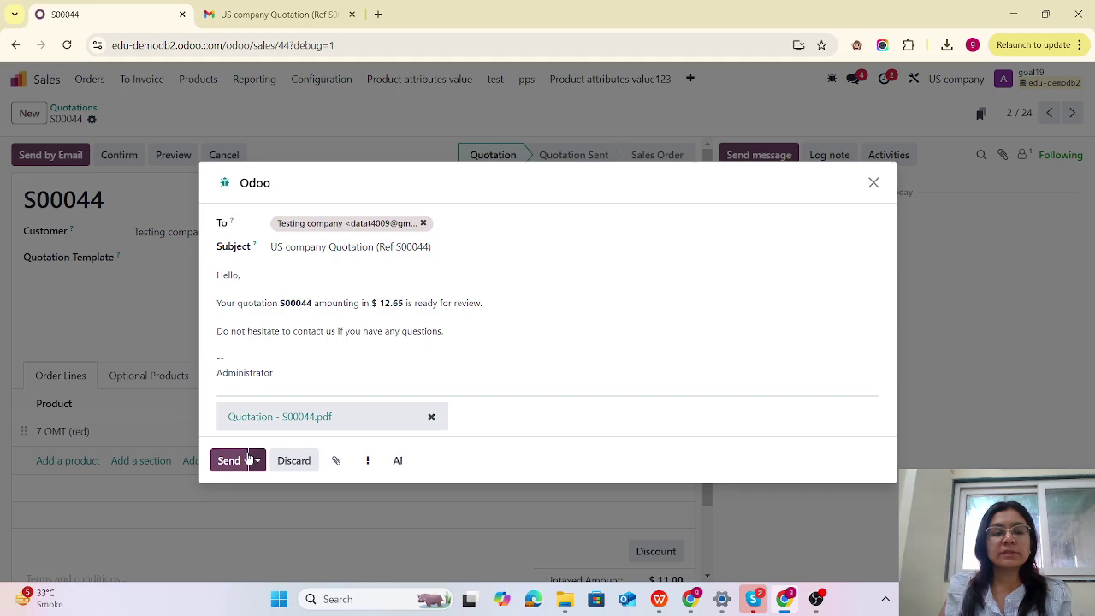
left_click(230, 461)
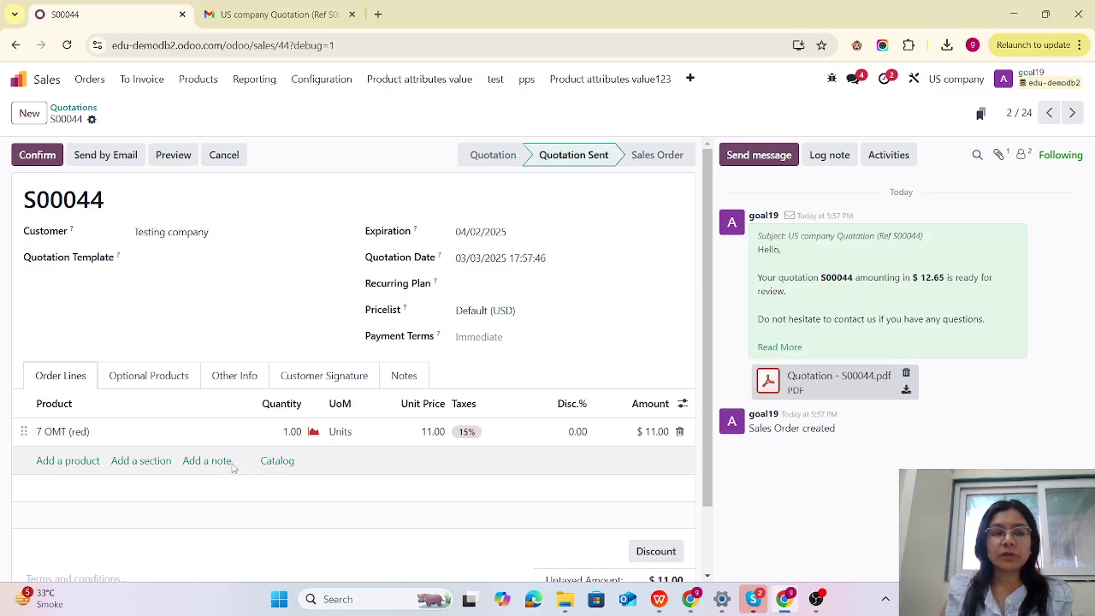
- Switch to Gmail and open the quotation S00044 email in the Spam folder to check its sender address
left_click(269, 15)
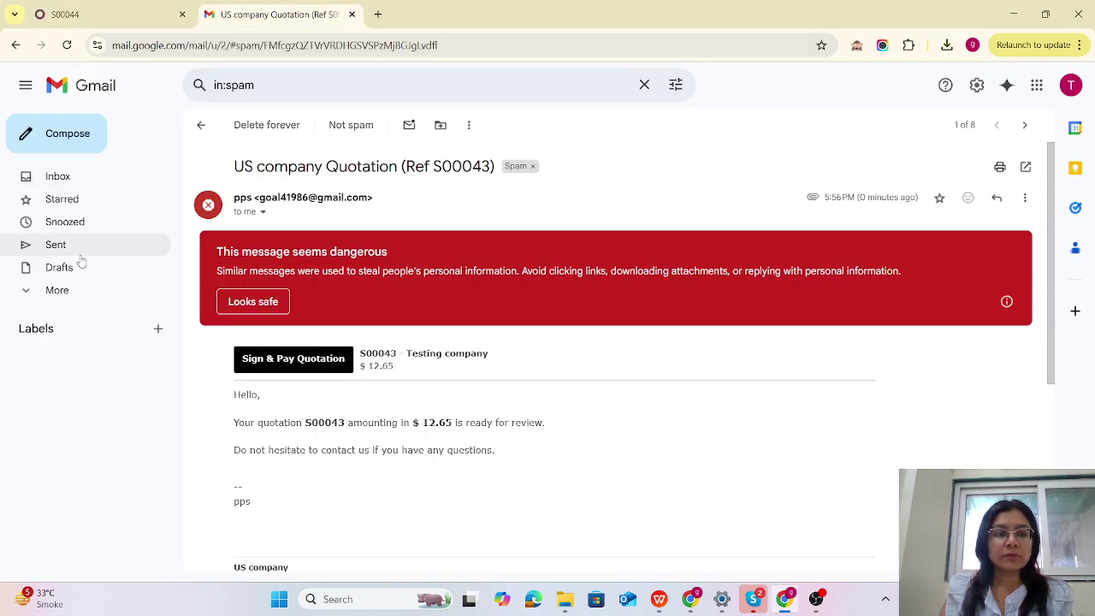
left_click(57, 298)
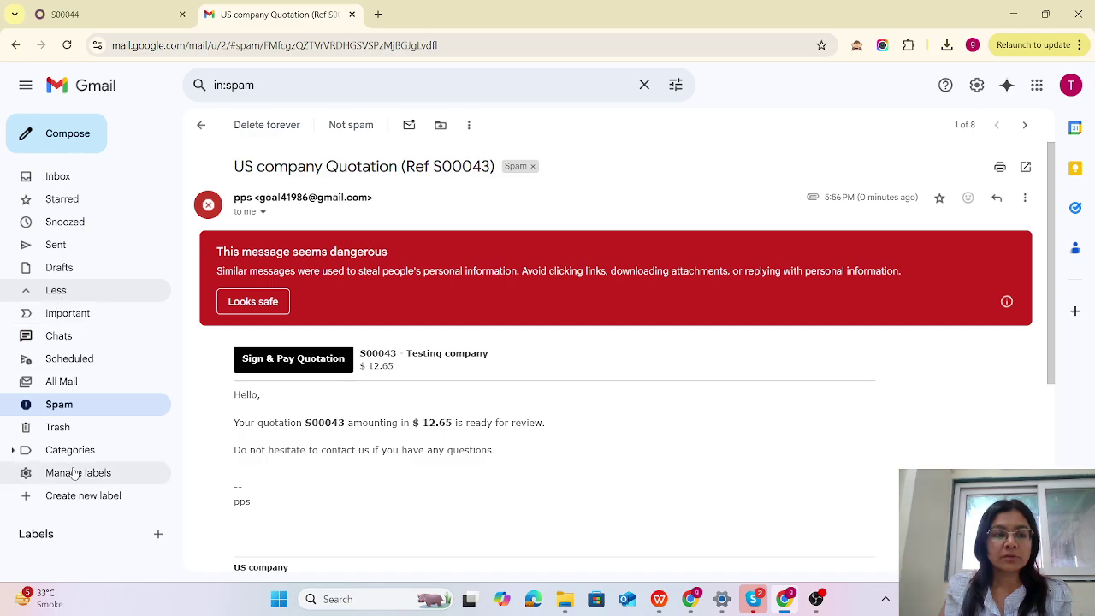
left_click(79, 405)
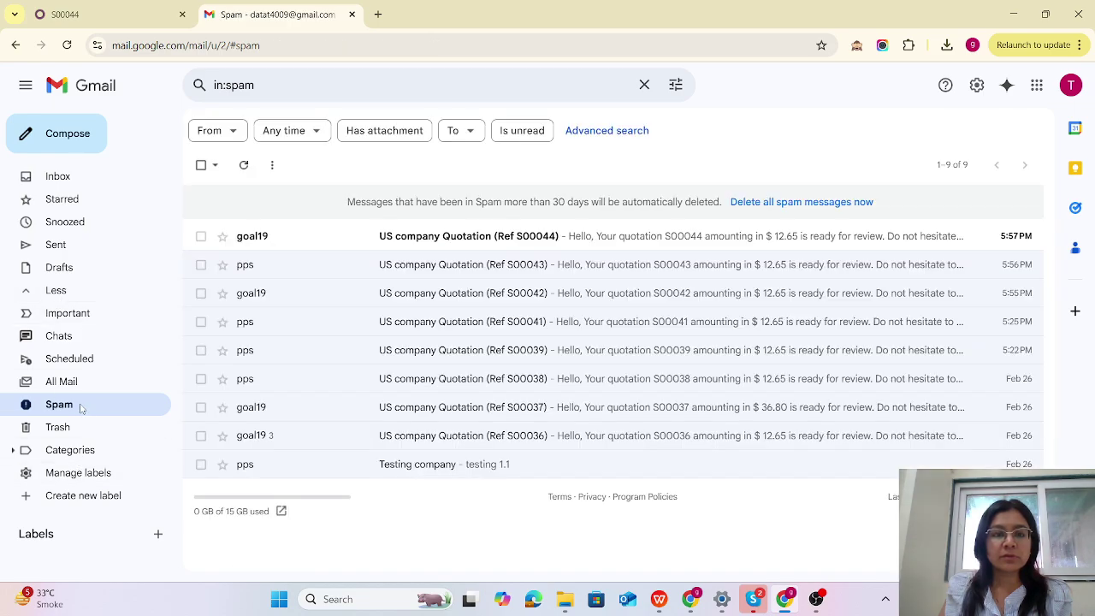
left_click(501, 236)
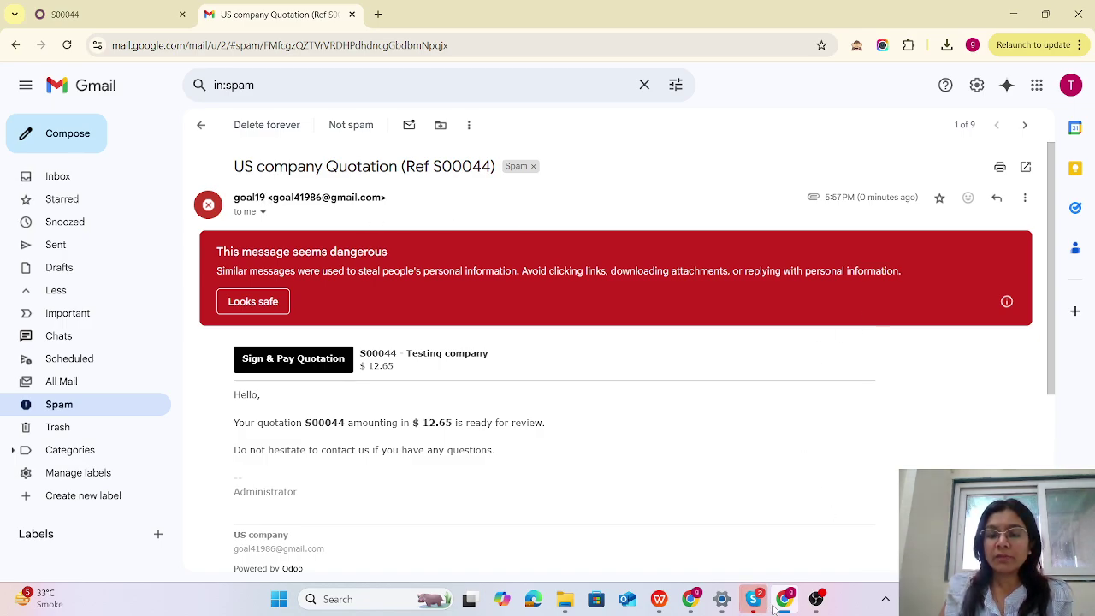
- Switch to the second user's incognito Odoo session and open quotation S00043 from the Sales app
mouse_move(696, 603)
left_click(748, 549)
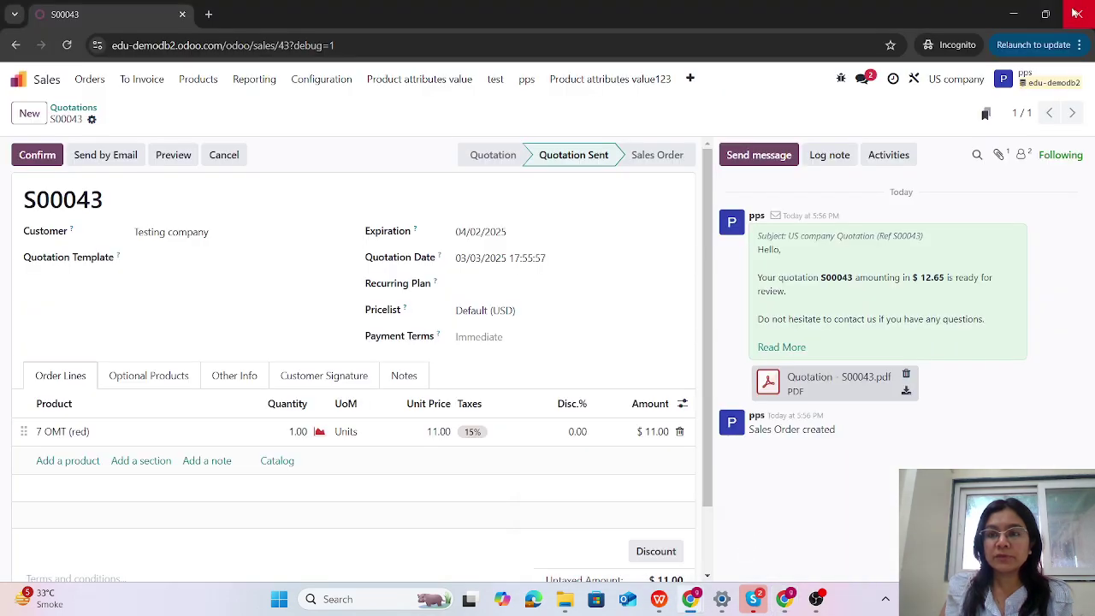
left_click(18, 79)
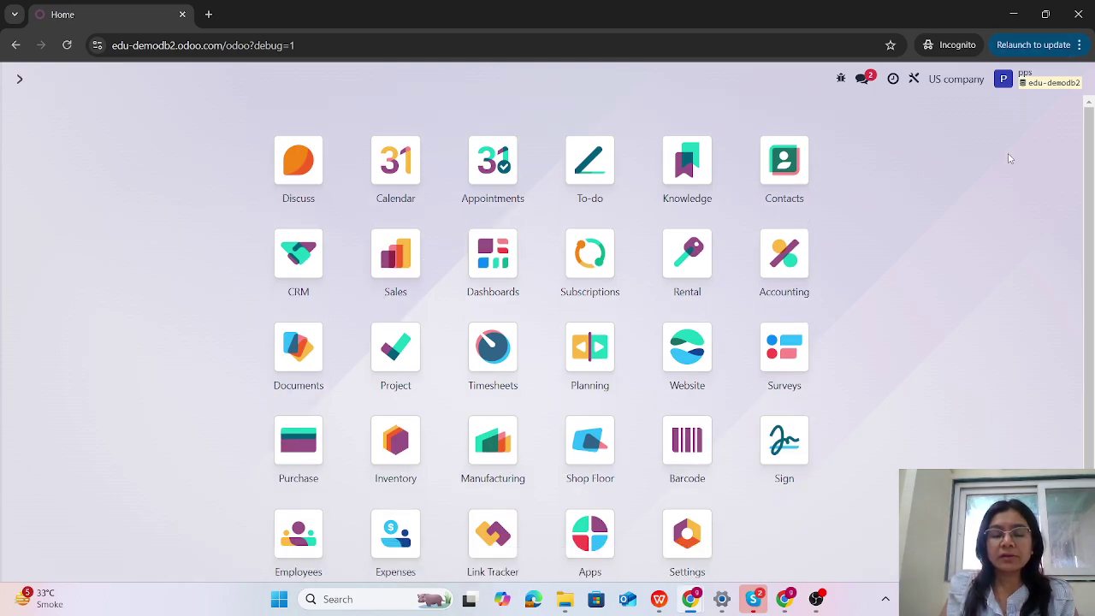
type("sa")
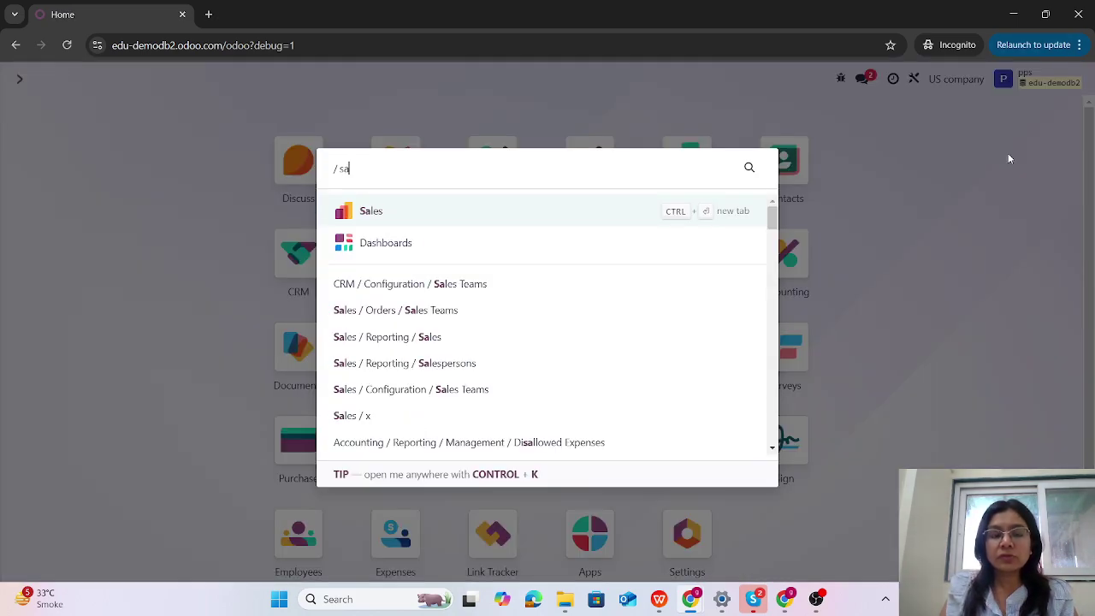
left_click(407, 213)
left_click(166, 186)
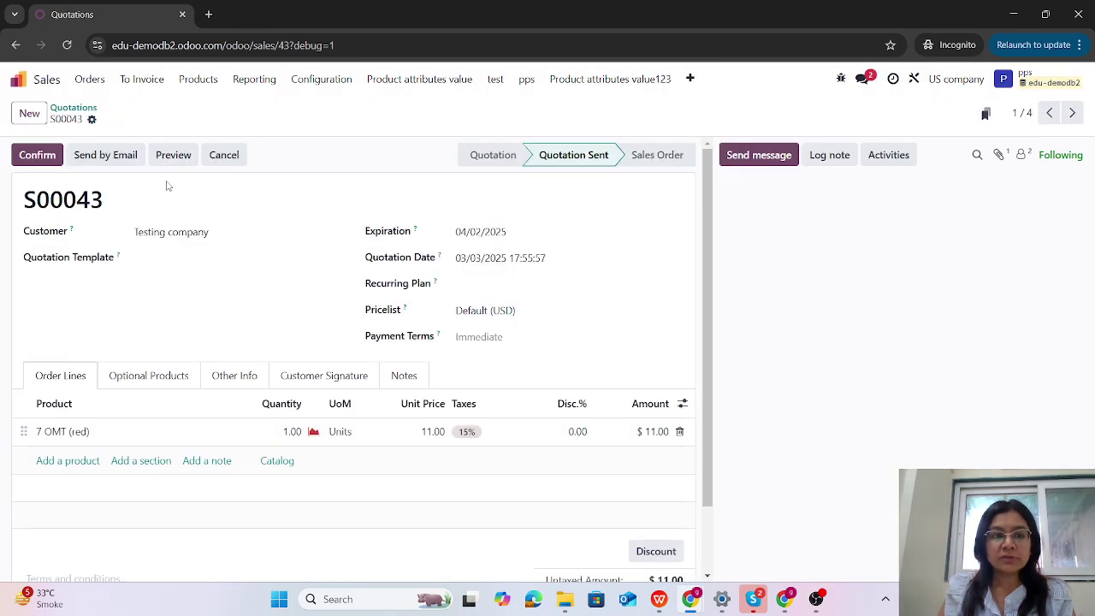
- Duplicate quotation S00043 and email the copy to Testing company with the quotation PDF attached
left_click(91, 119)
left_click(158, 178)
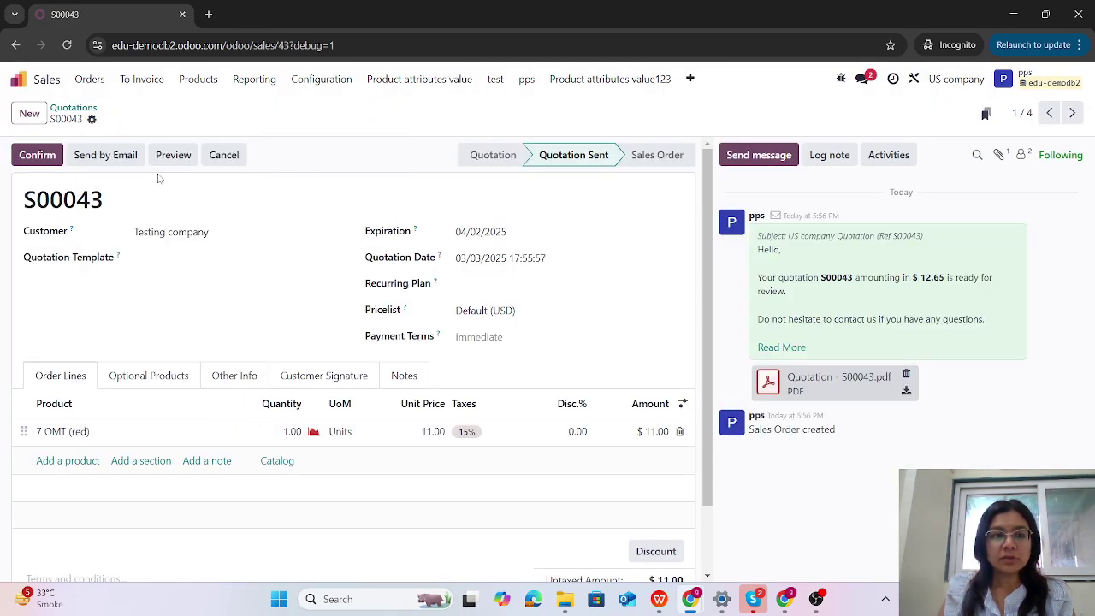
left_click(63, 156)
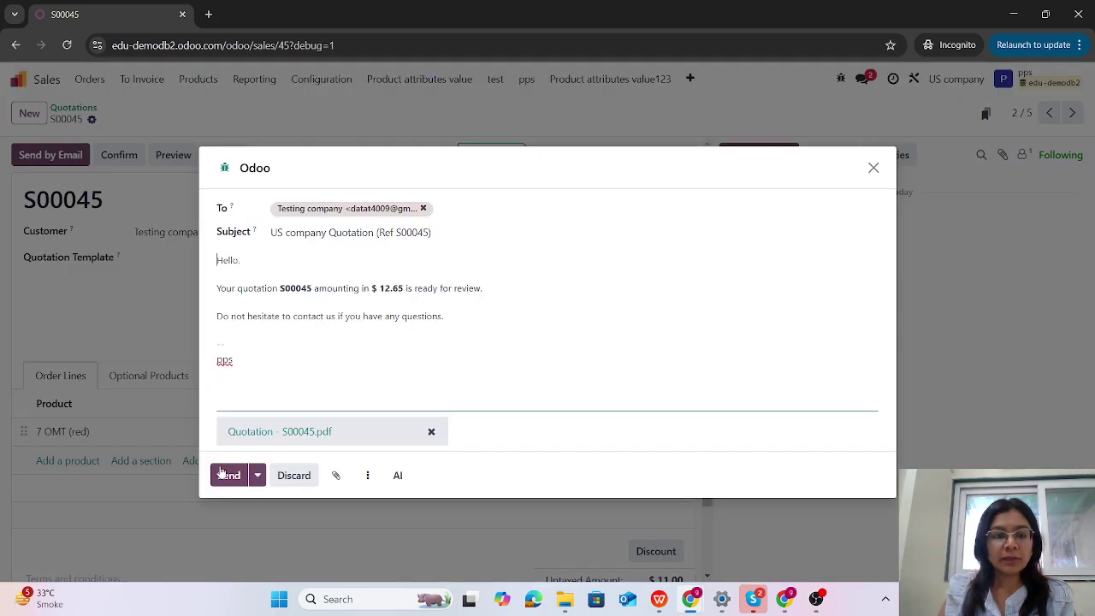
left_click(223, 480)
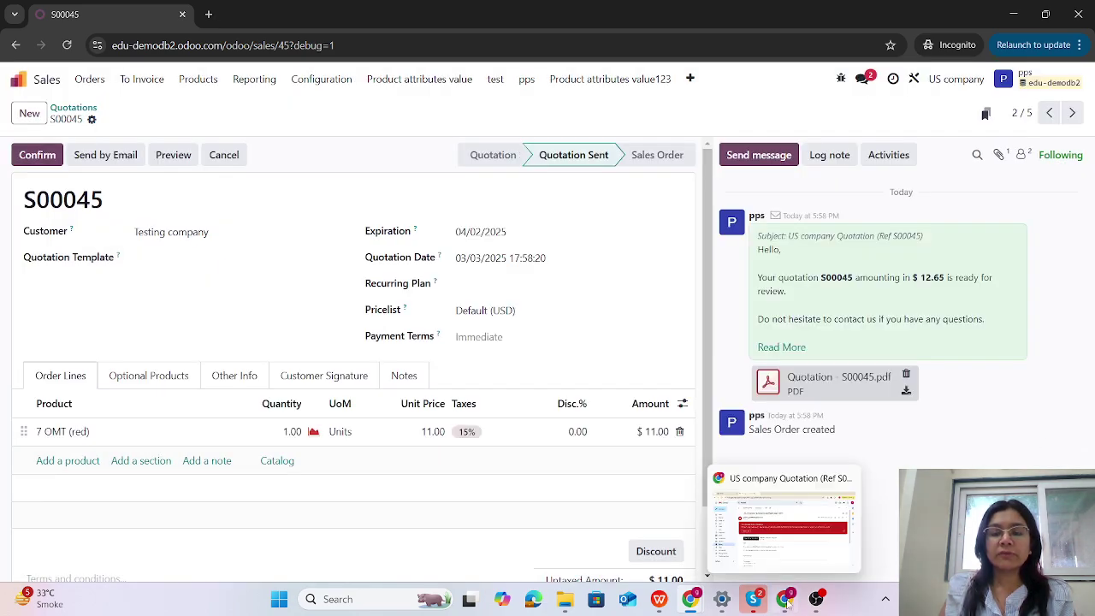
- Return to Gmail, open the quotation S00045 email in the Spam folder and highlight its sender address
left_click(788, 603)
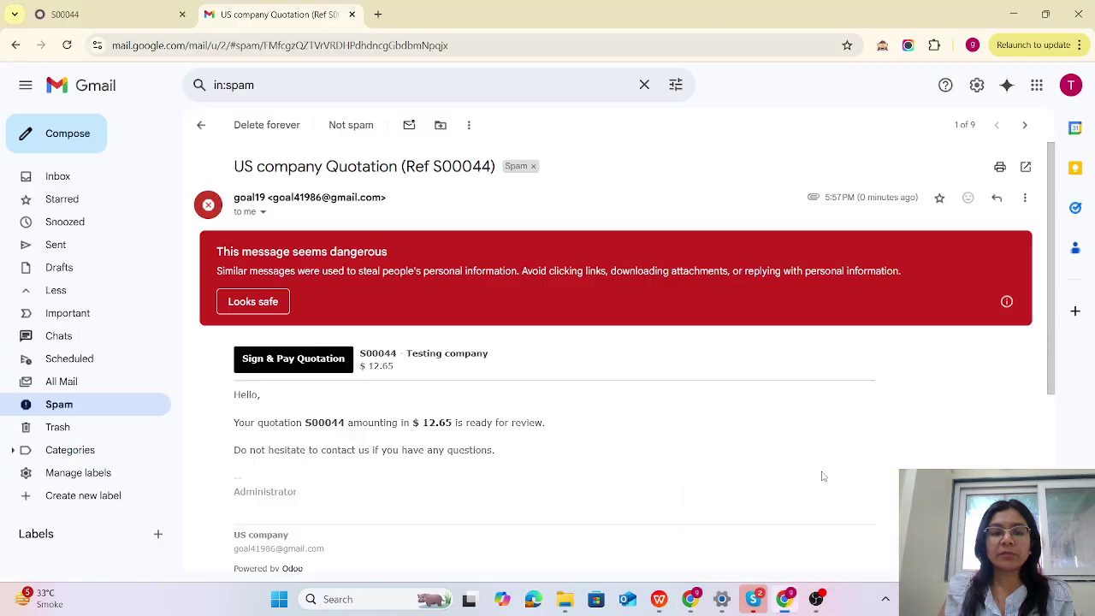
left_click(79, 409)
left_click(561, 236)
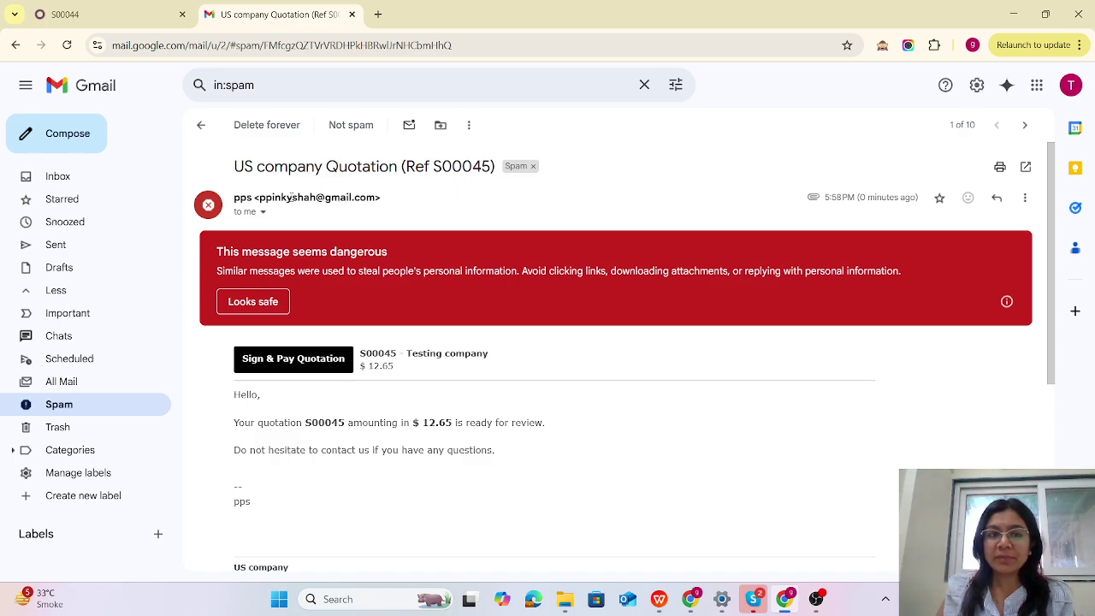
mouse_move(249, 196)
left_click_drag(260, 197, 368, 195)
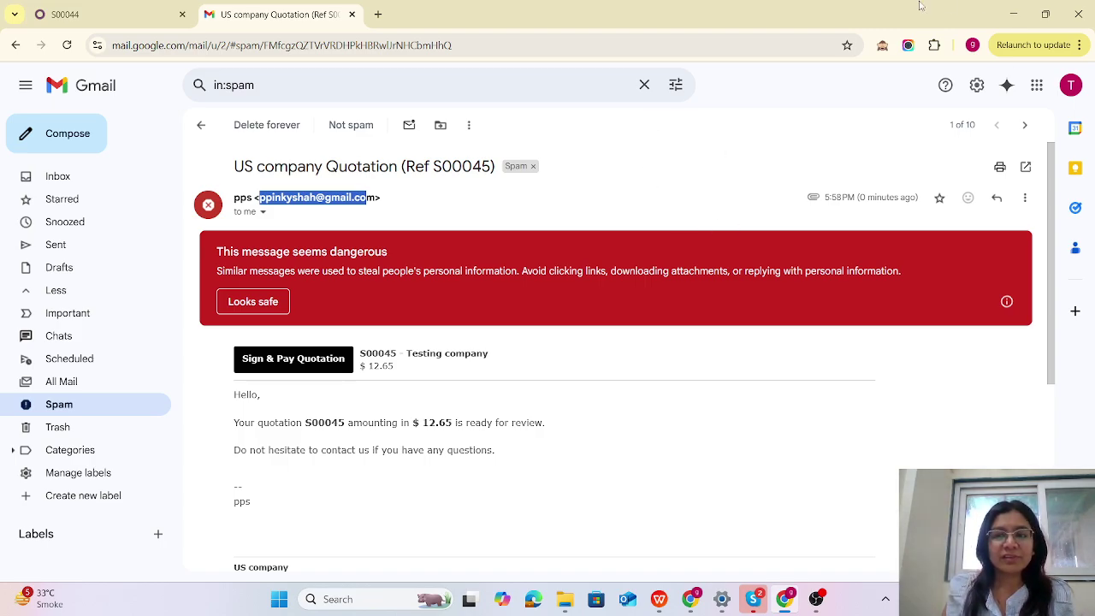
left_click(815, 598)
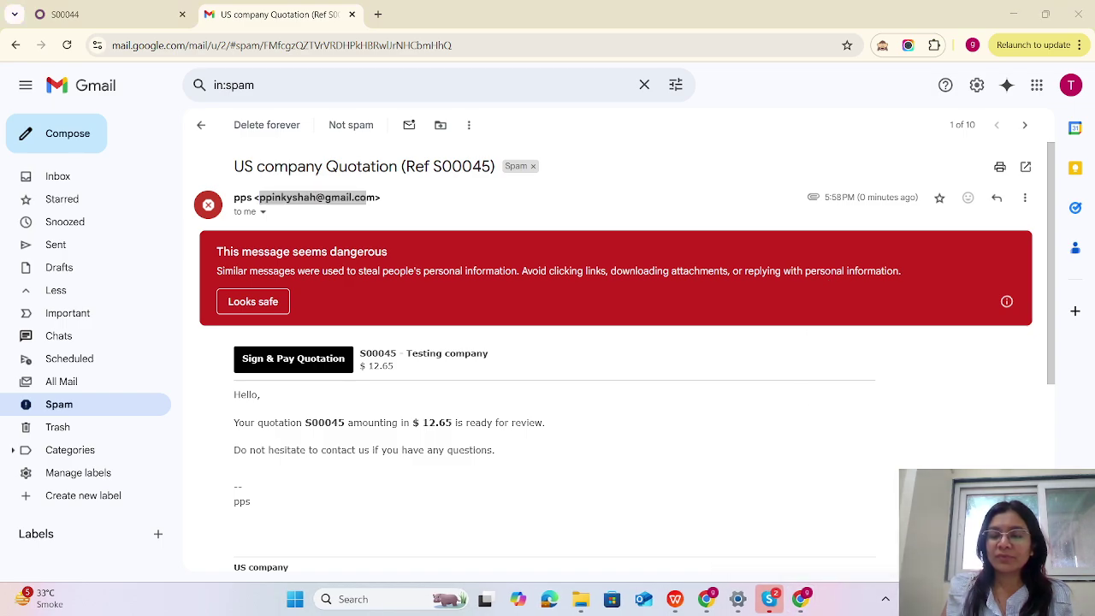